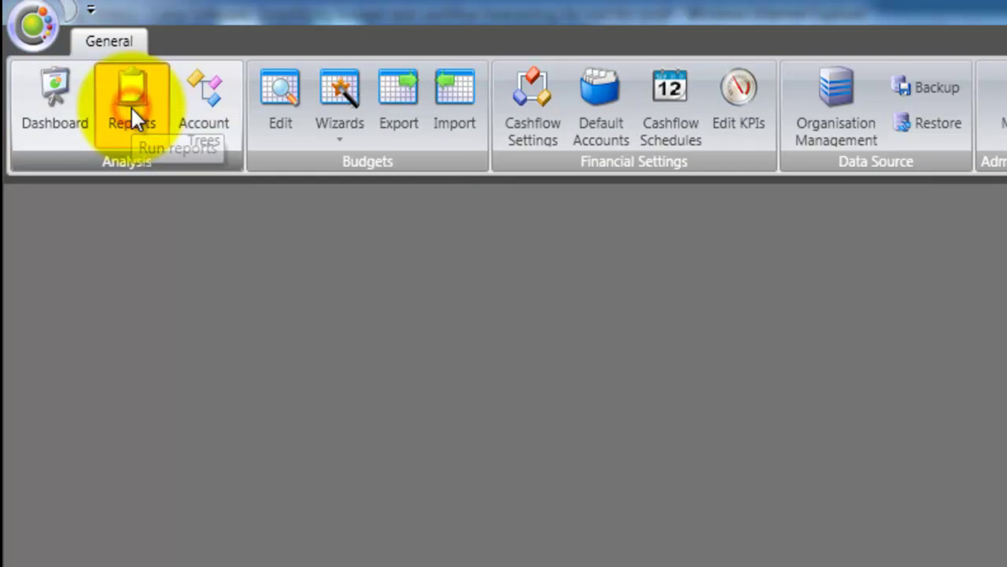
Open Reports and review the Percentage Variance and Full Financial Year Variance template descriptions
{"action": "left_click", "coordinate": [131, 108]}
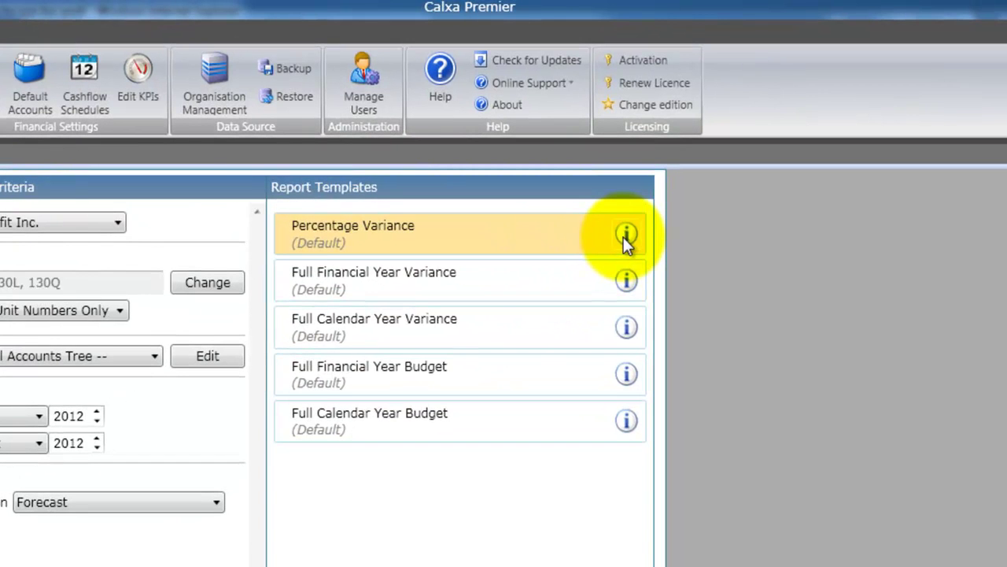
{"action": "left_click", "coordinate": [626, 234]}
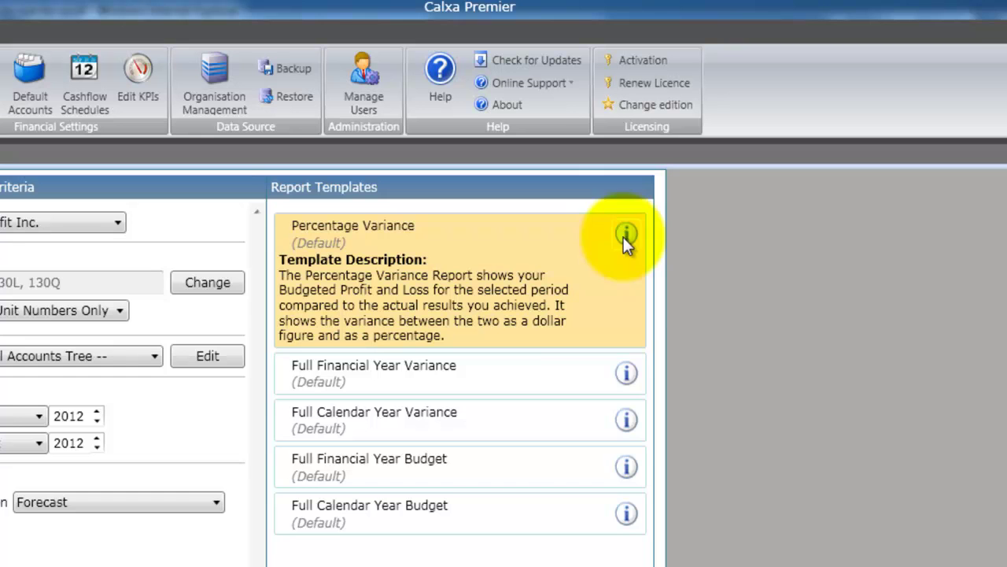
{"action": "left_click", "coordinate": [626, 373]}
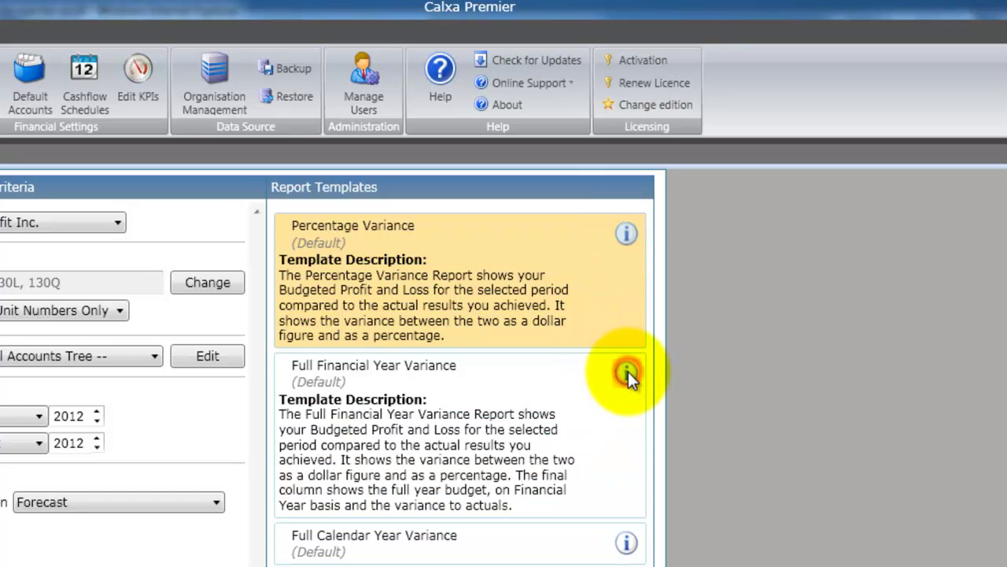
{"action": "left_click", "coordinate": [624, 234]}
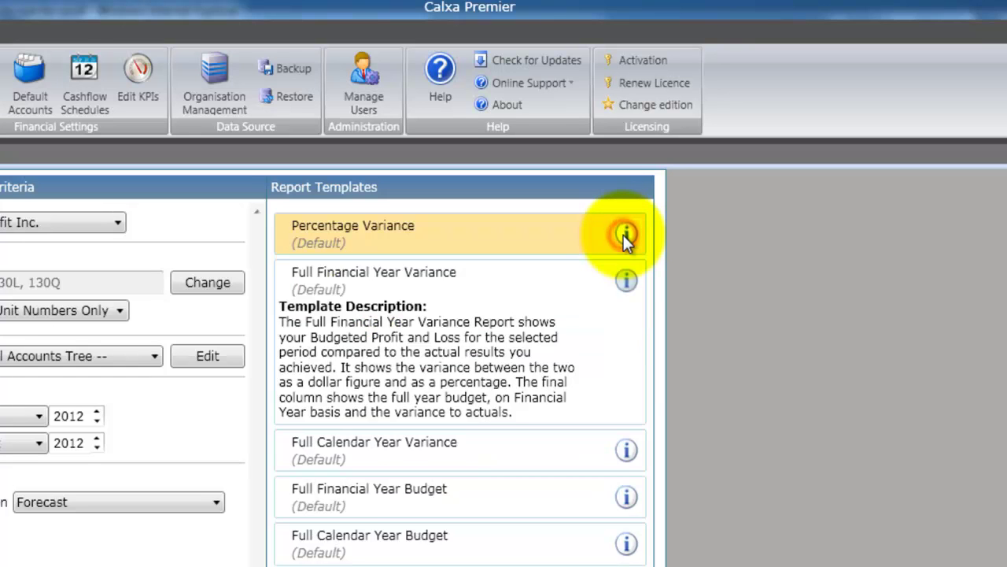
{"action": "left_click", "coordinate": [628, 290]}
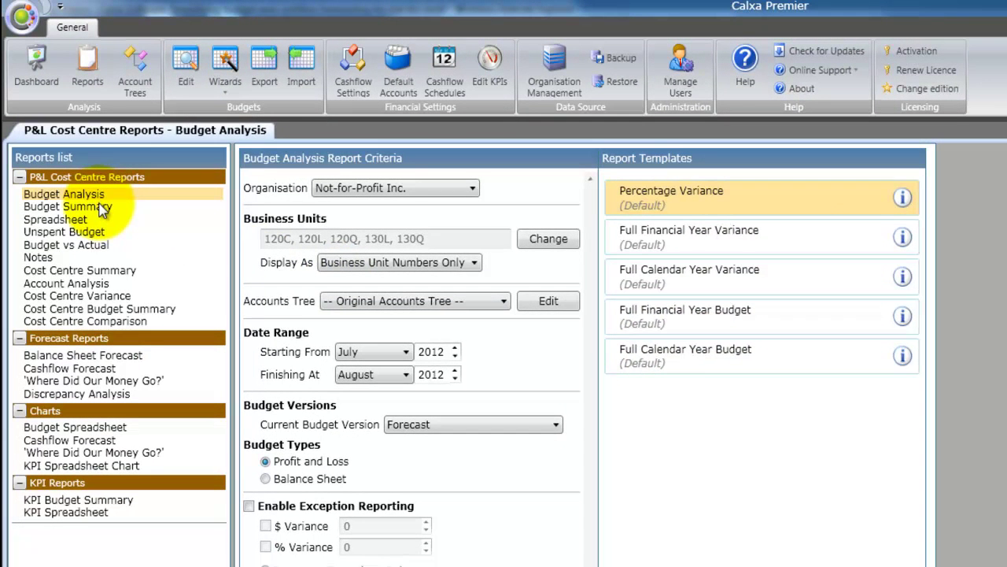
Select the Budget Analysis report and open its Business Units selection
{"action": "left_click", "coordinate": [101, 207]}
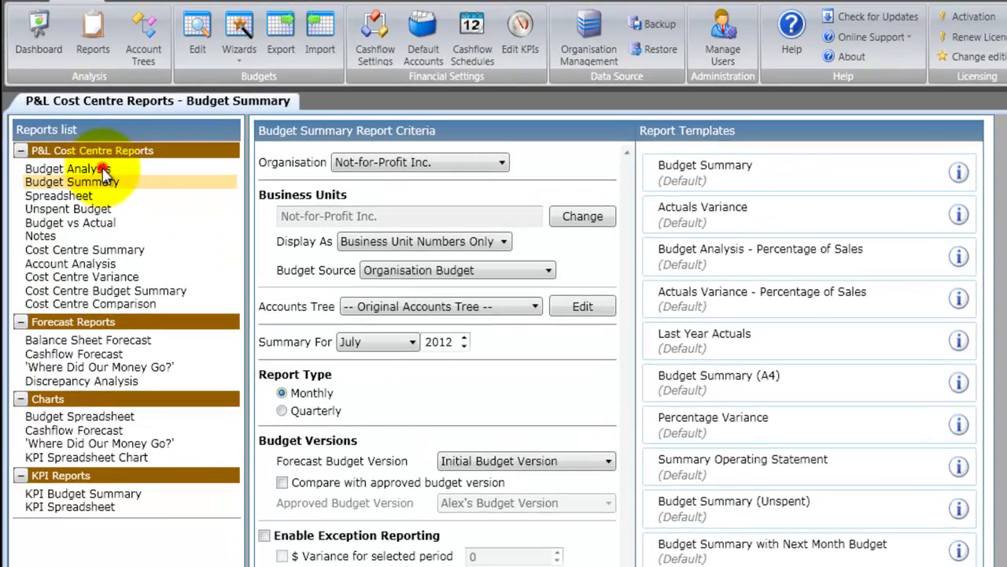
{"action": "left_click", "coordinate": [101, 170]}
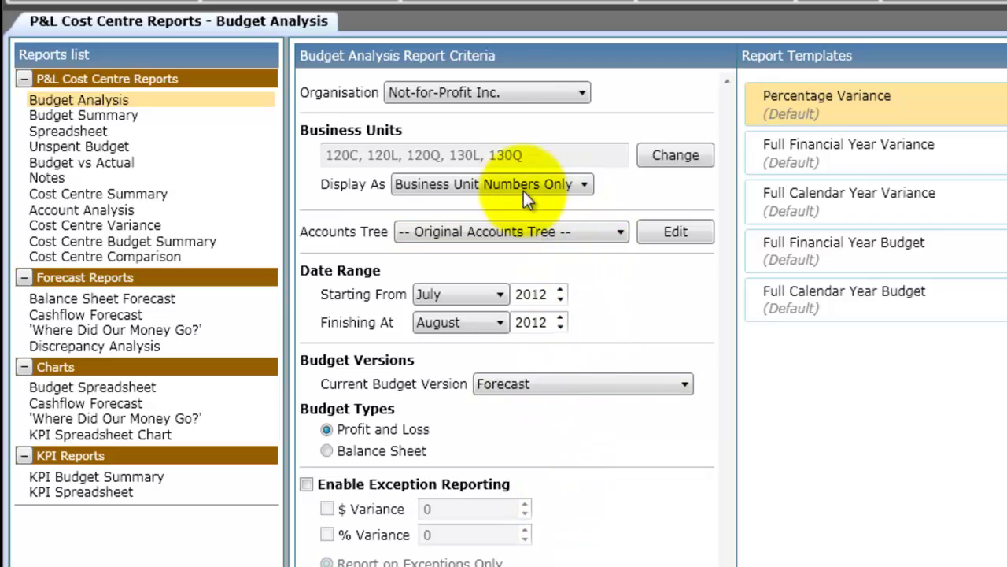
{"action": "left_click", "coordinate": [678, 155]}
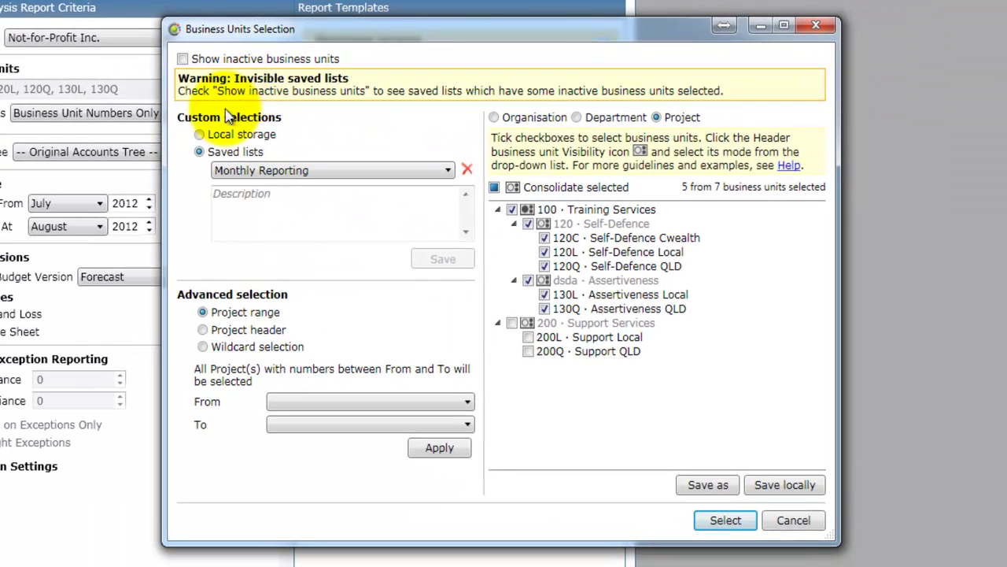
Select all Training Services units, exclude 130L, and report Training Services as detail and consolidated
{"action": "left_click", "coordinate": [511, 209]}
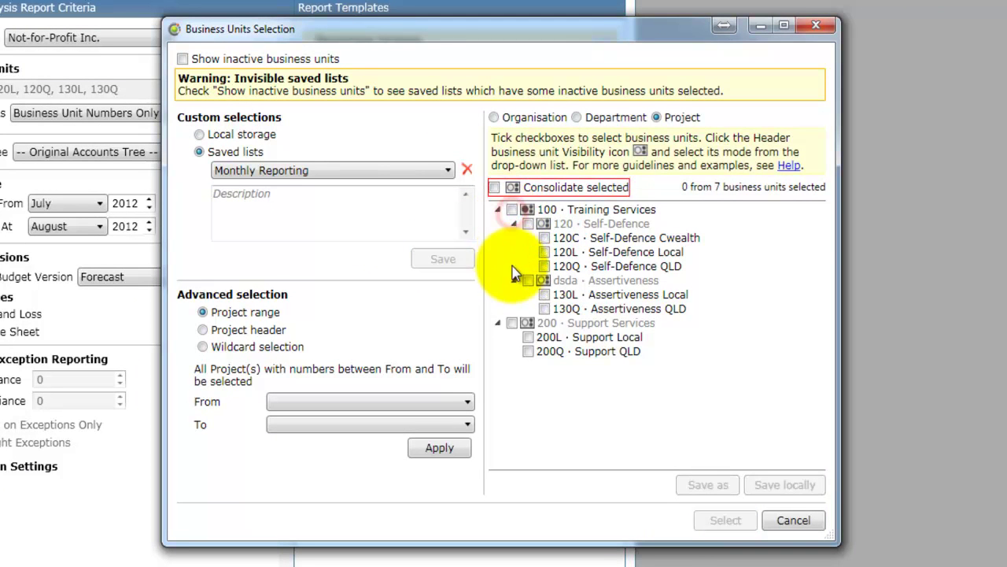
{"action": "left_click", "coordinate": [511, 210]}
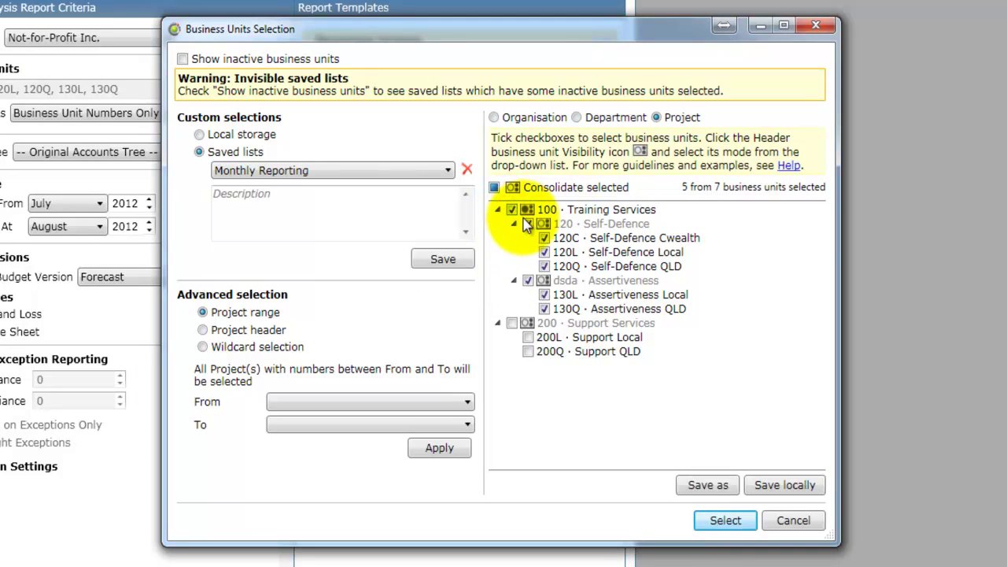
{"action": "left_click", "coordinate": [544, 295]}
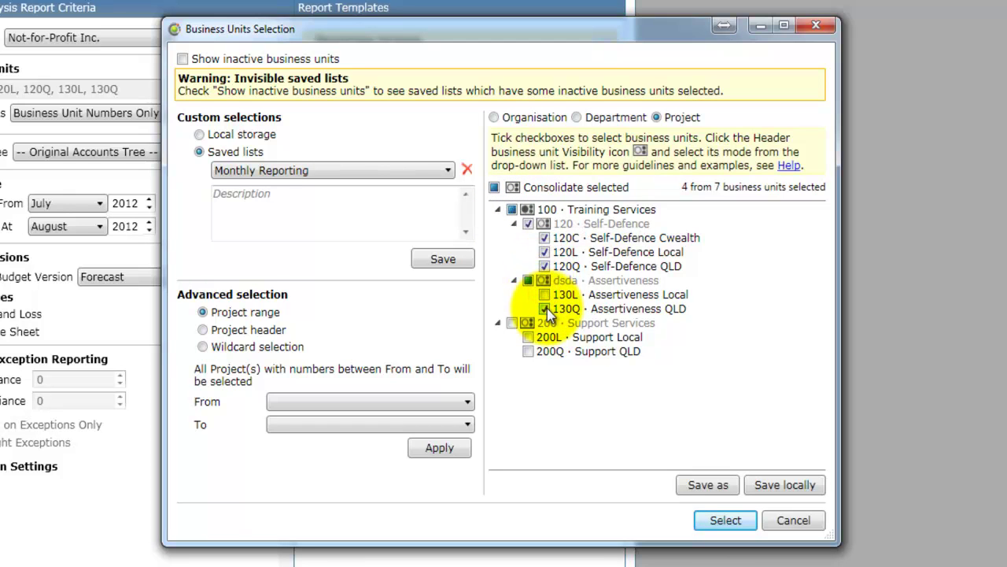
{"action": "left_click", "coordinate": [527, 210]}
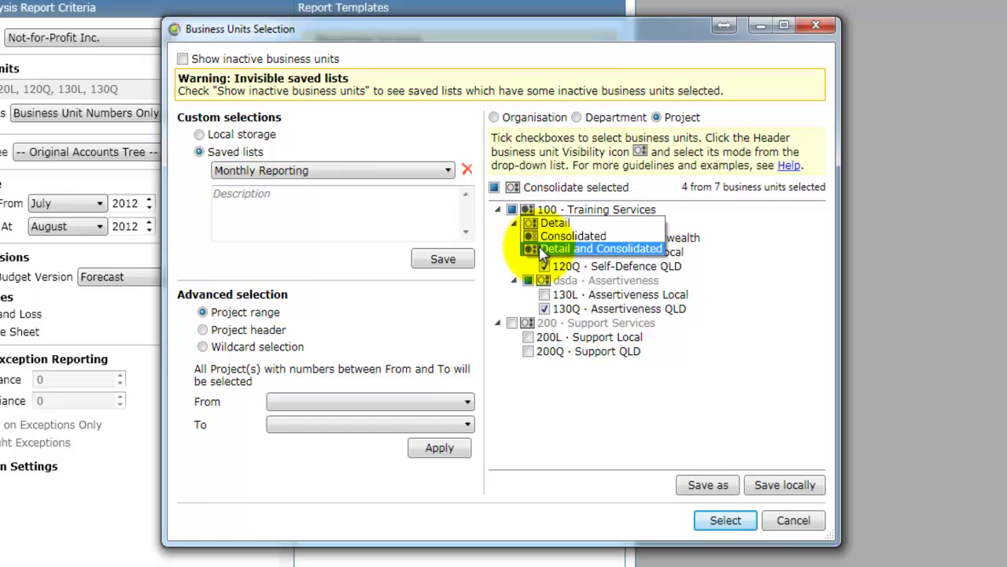
{"action": "left_click", "coordinate": [601, 249]}
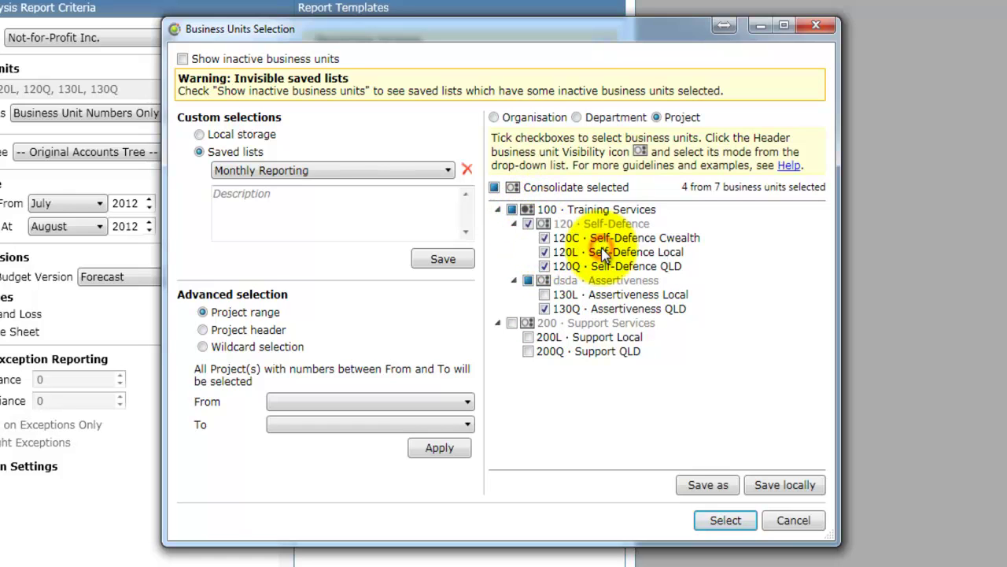
Report Self-Defence in detail, re-include 130L, and report Assertiveness as consolidated only
{"action": "left_click", "coordinate": [543, 224]}
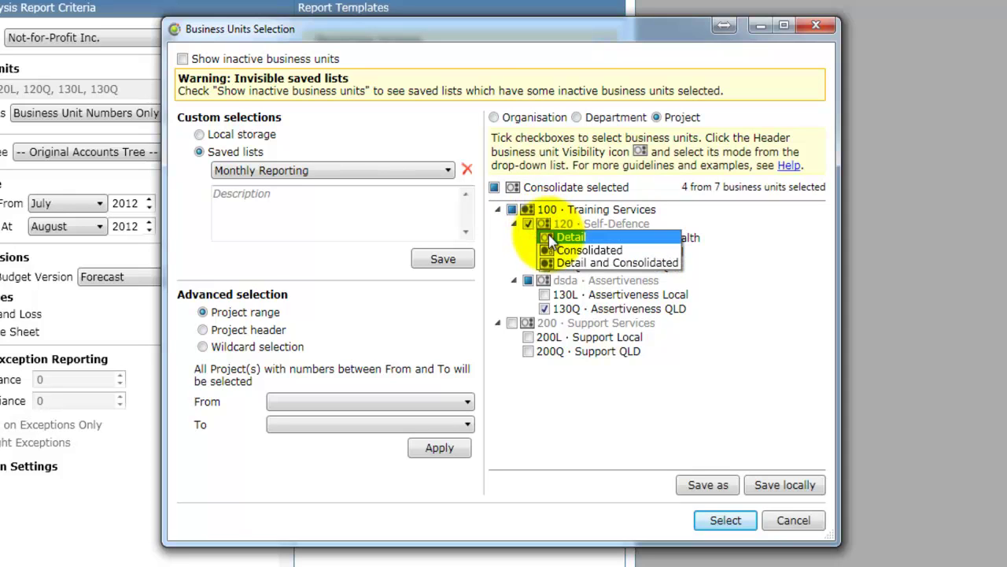
{"action": "left_click", "coordinate": [548, 240]}
{"action": "left_click", "coordinate": [545, 294]}
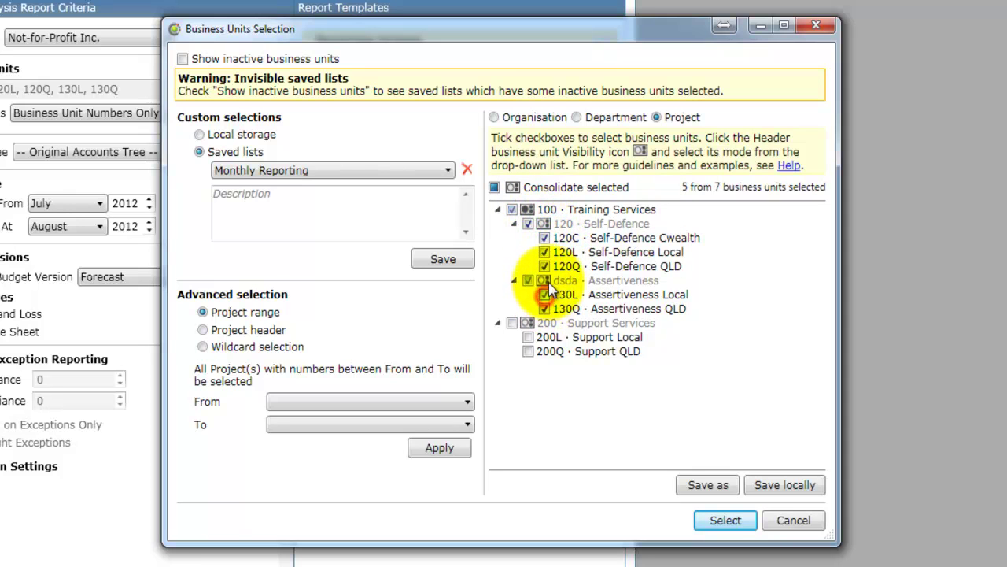
{"action": "left_click", "coordinate": [545, 280]}
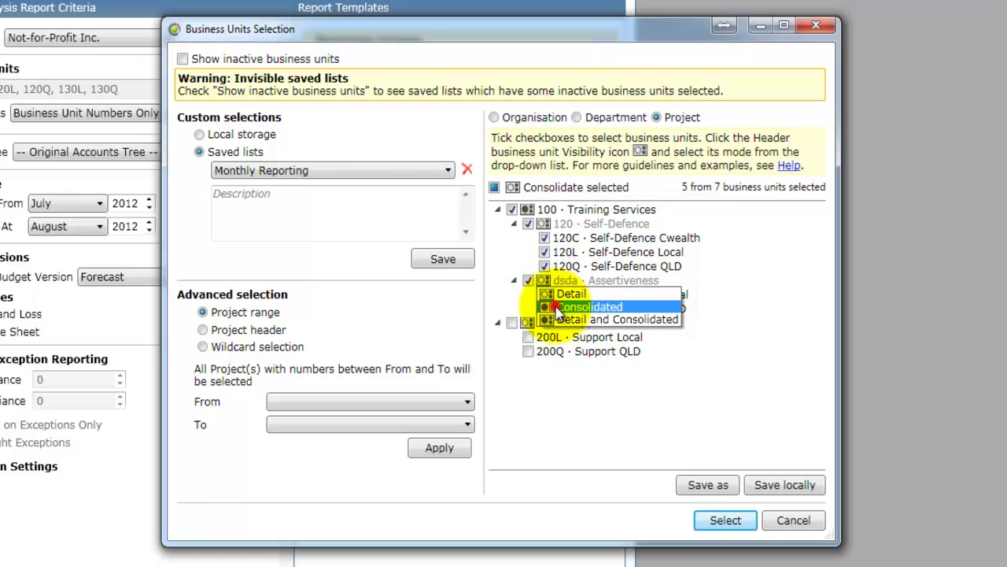
{"action": "left_click", "coordinate": [551, 306]}
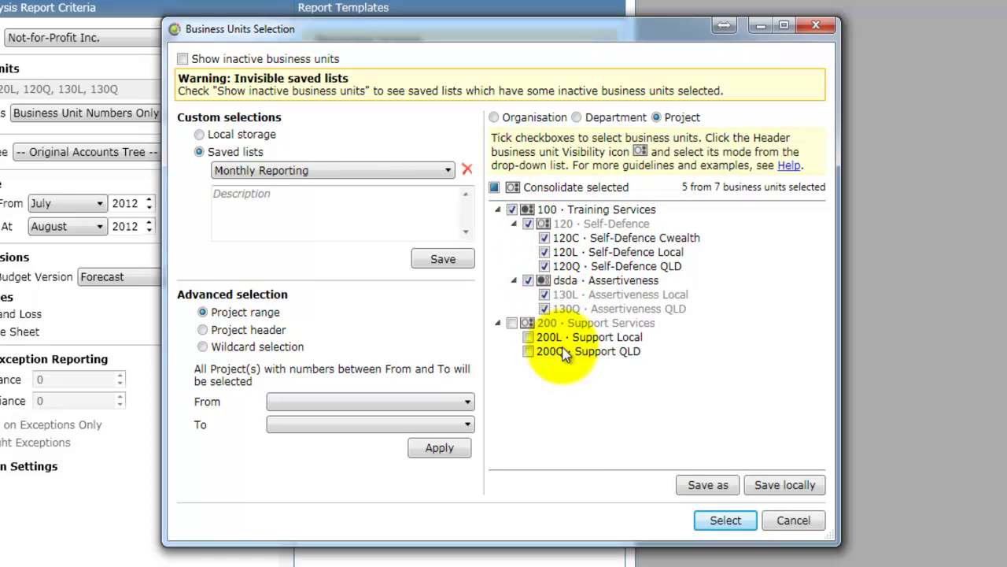
Save the unit selection as a new list named 'Bob's Jobs' and apply it to the report
{"action": "left_click", "coordinate": [699, 488]}
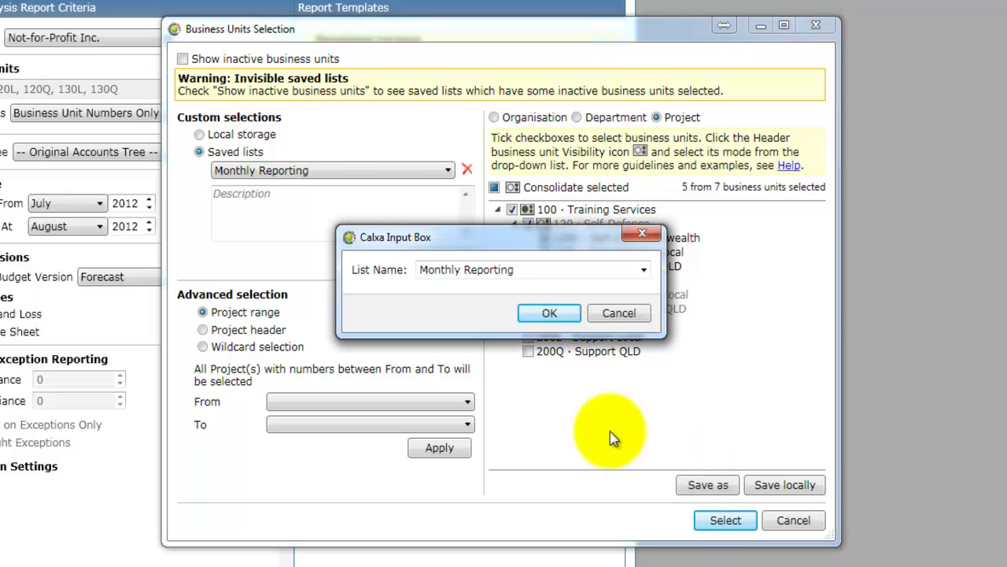
{"action": "left_click", "coordinate": [523, 269]}
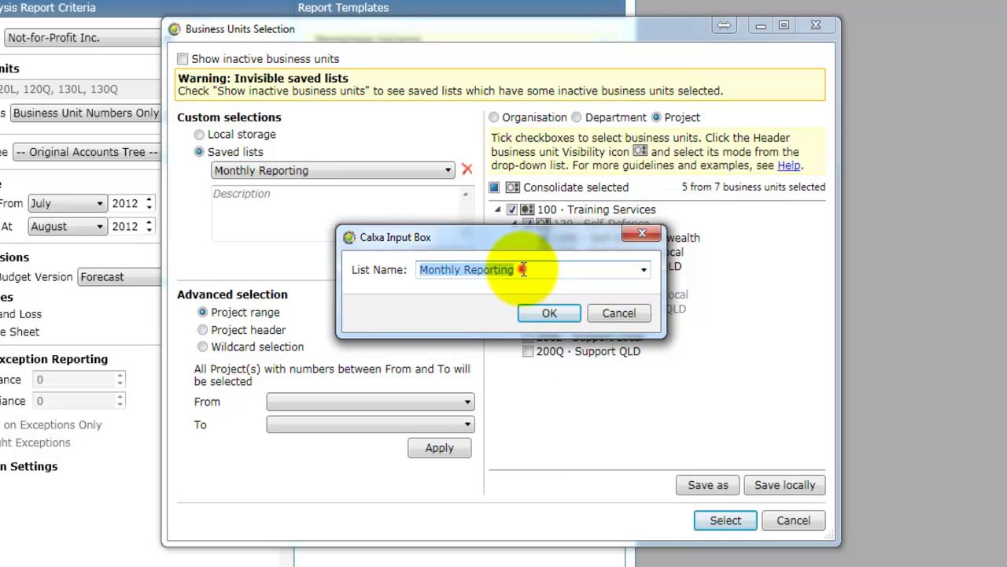
{"action": "left_click", "coordinate": [463, 269]}
{"action": "left_click_drag", "start_coordinate": [464, 270], "coordinate": [411, 270]}
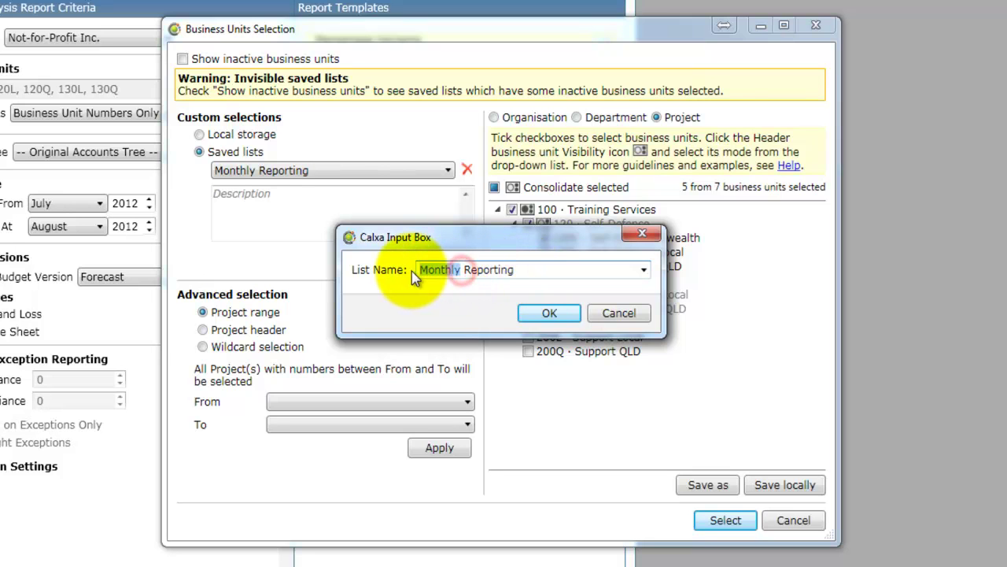
{"action": "type", "text": "Bobs"}
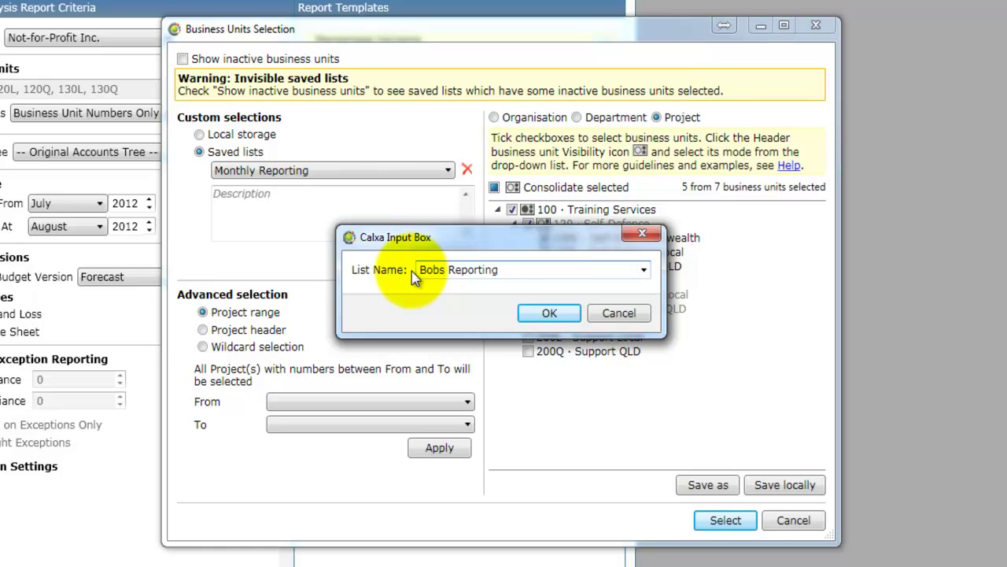
{"action": "type", "text": "'"}
{"action": "key", "text": "Right"}
{"action": "type", "text": "Jobs"}
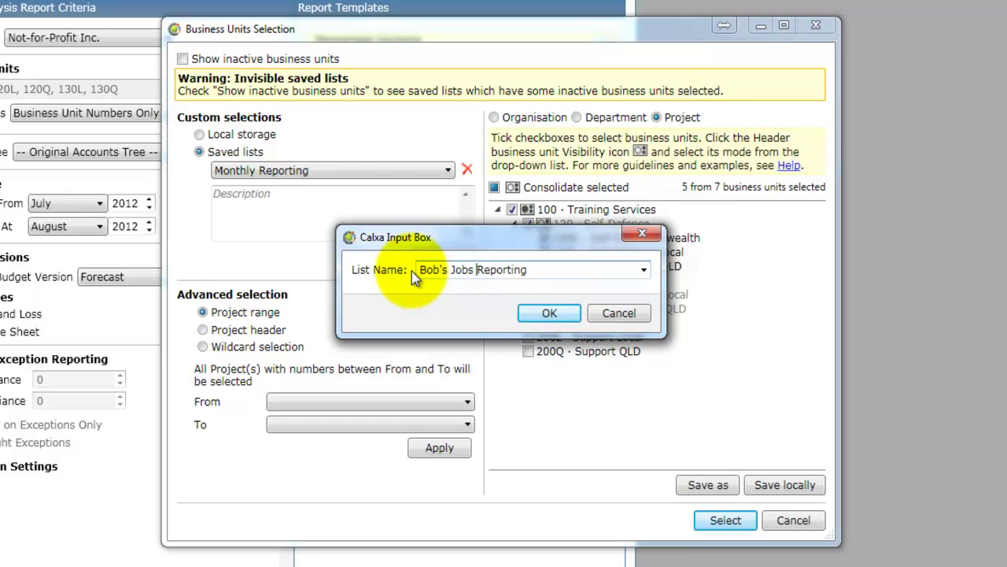
{"action": "key", "text": "Delete"}
{"action": "key", "text": "Delete"}
{"action": "key", "text": "Delete"}
{"action": "key", "text": "Delete"}
{"action": "key", "text": "Delete"}
{"action": "key", "text": "Delete"}
{"action": "key", "text": "Delete"}
{"action": "key", "text": "Delete"}
{"action": "key", "text": "Delete"}
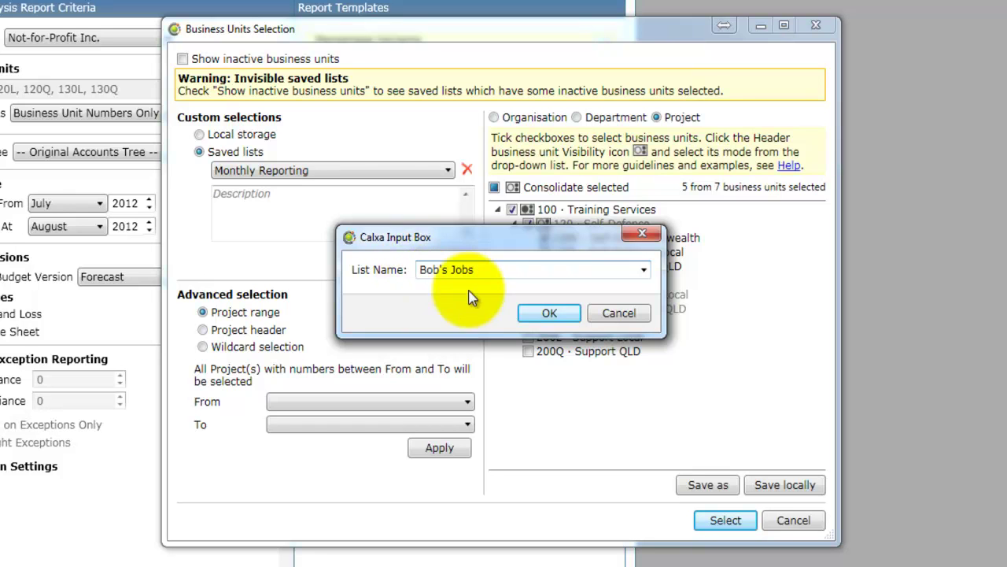
{"action": "left_click", "coordinate": [543, 311]}
{"action": "left_click", "coordinate": [725, 520]}
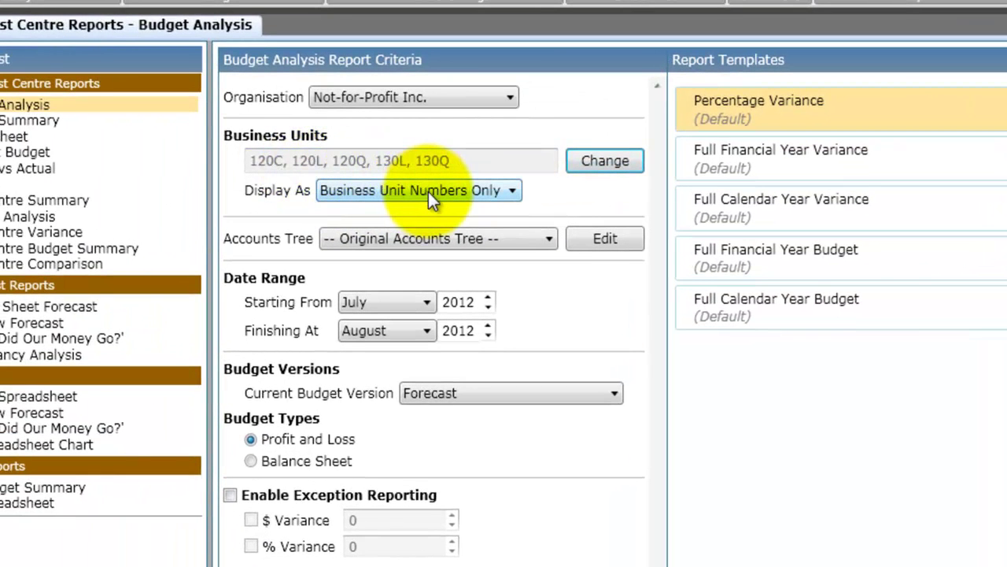
Display business units by saved list name and keep the Original Accounts Tree
{"action": "left_click", "coordinate": [391, 183]}
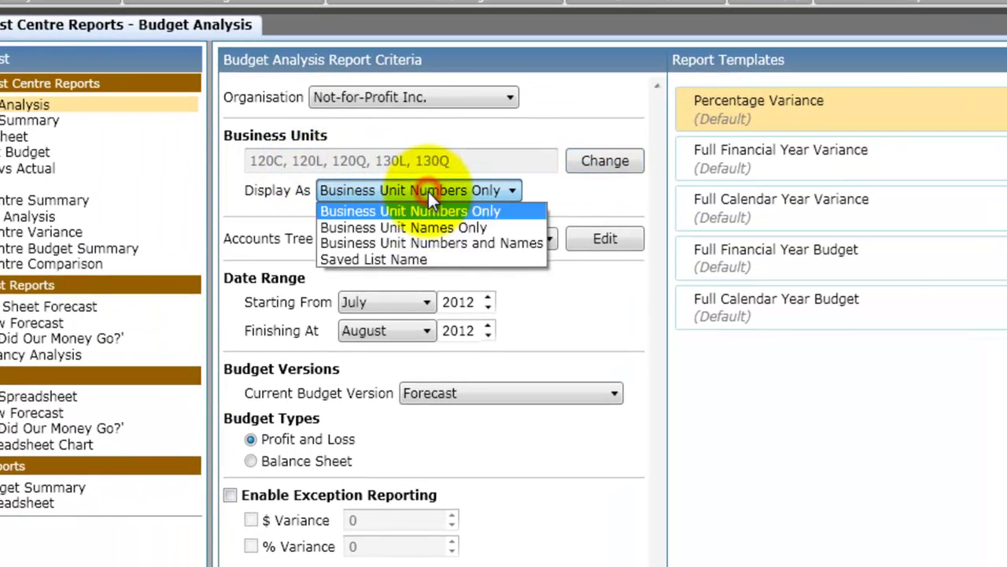
{"action": "left_click", "coordinate": [423, 243]}
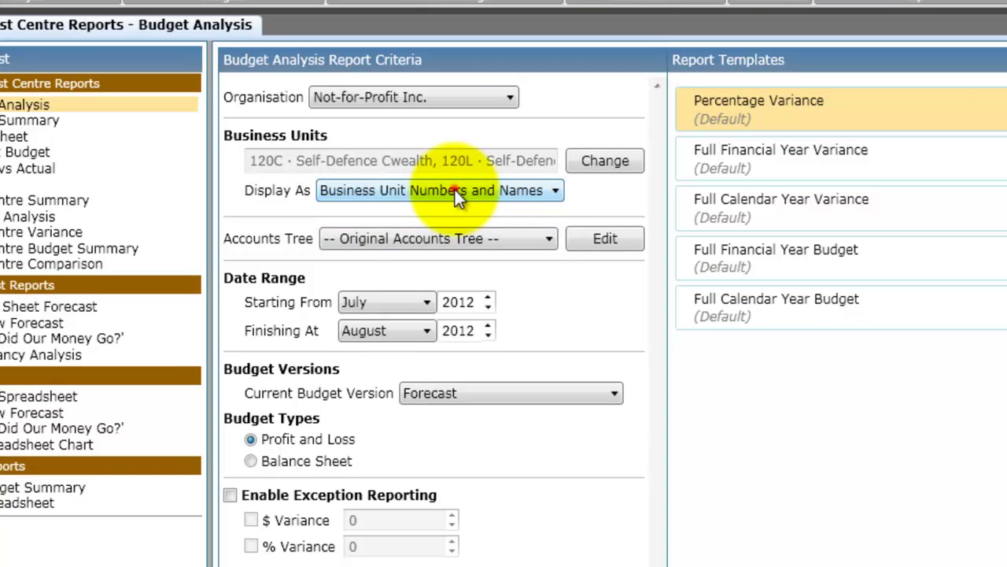
{"action": "left_click", "coordinate": [454, 190]}
{"action": "left_click", "coordinate": [415, 259]}
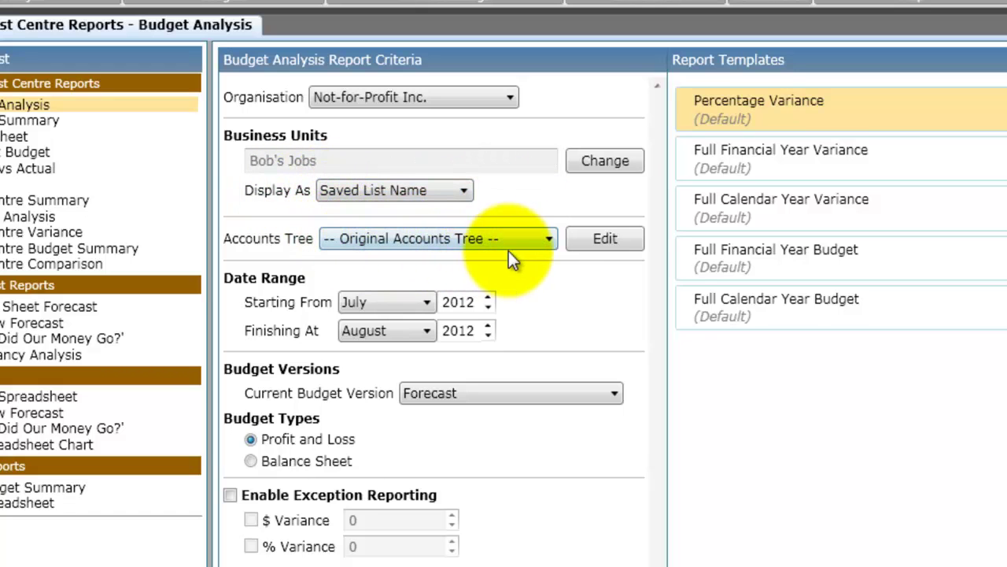
{"action": "left_click", "coordinate": [528, 245]}
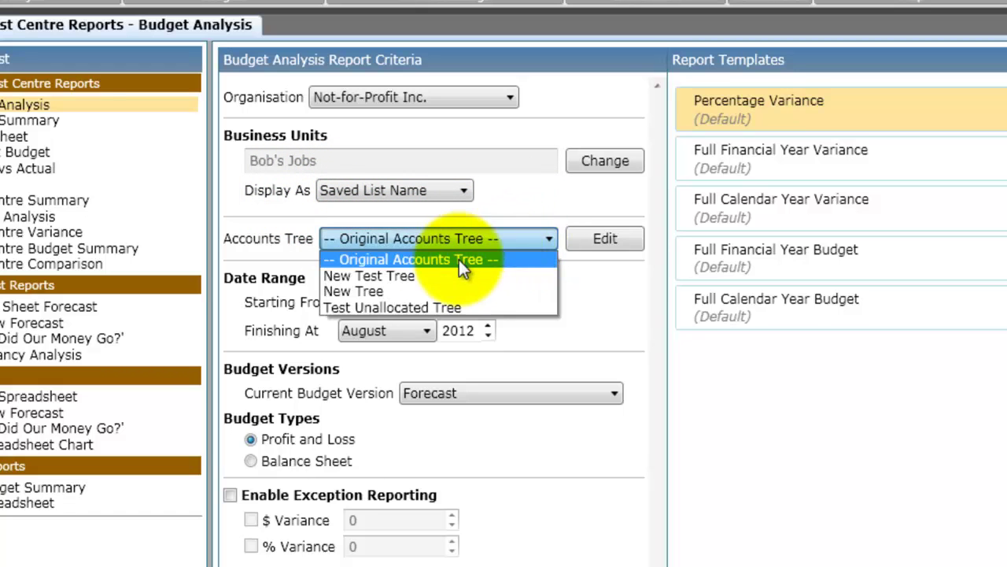
{"action": "left_click", "coordinate": [394, 259]}
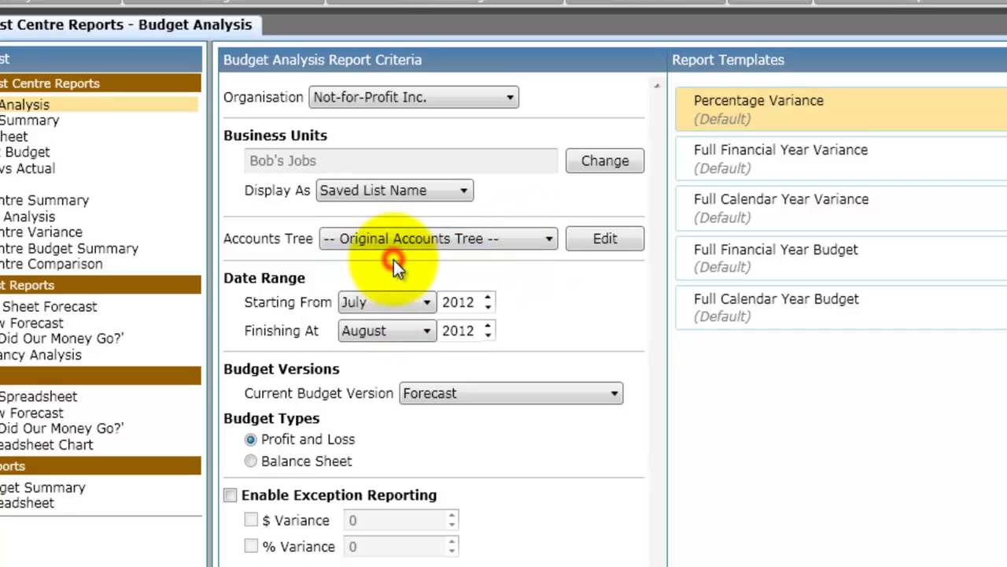
Set the period to July 2012 through July 2012 against the Forecast budget version
{"action": "left_click", "coordinate": [425, 303]}
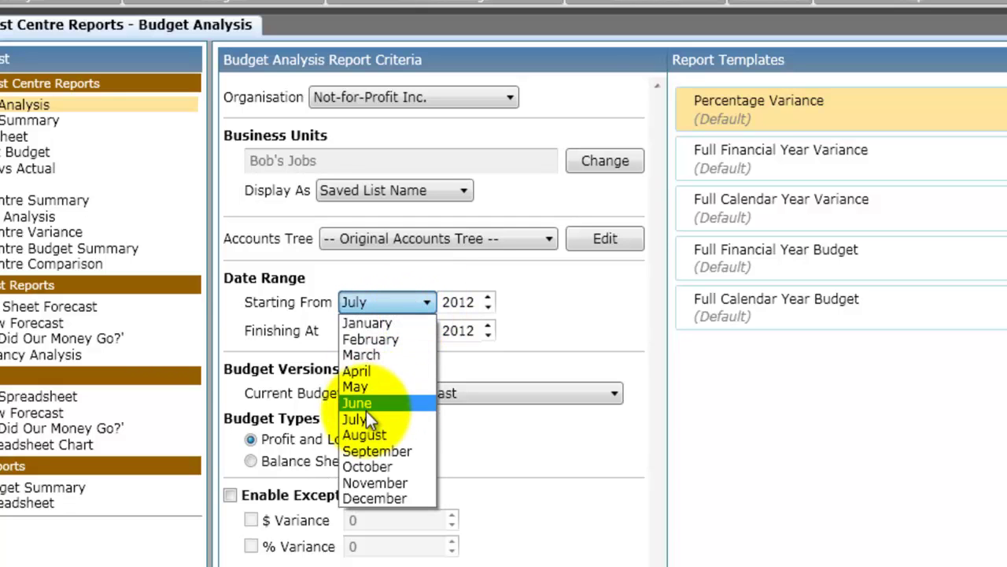
{"action": "left_click", "coordinate": [365, 417]}
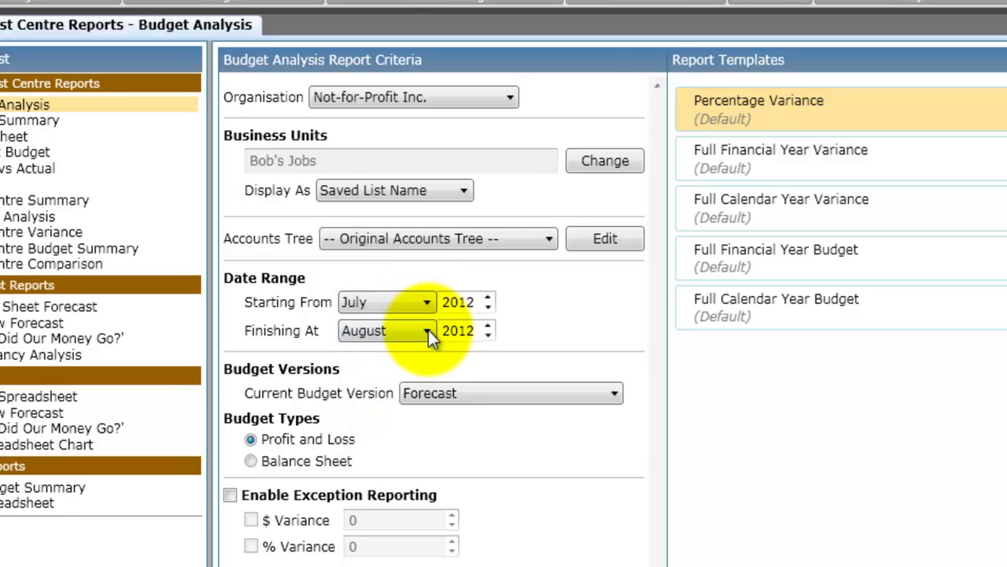
{"action": "left_click", "coordinate": [428, 329]}
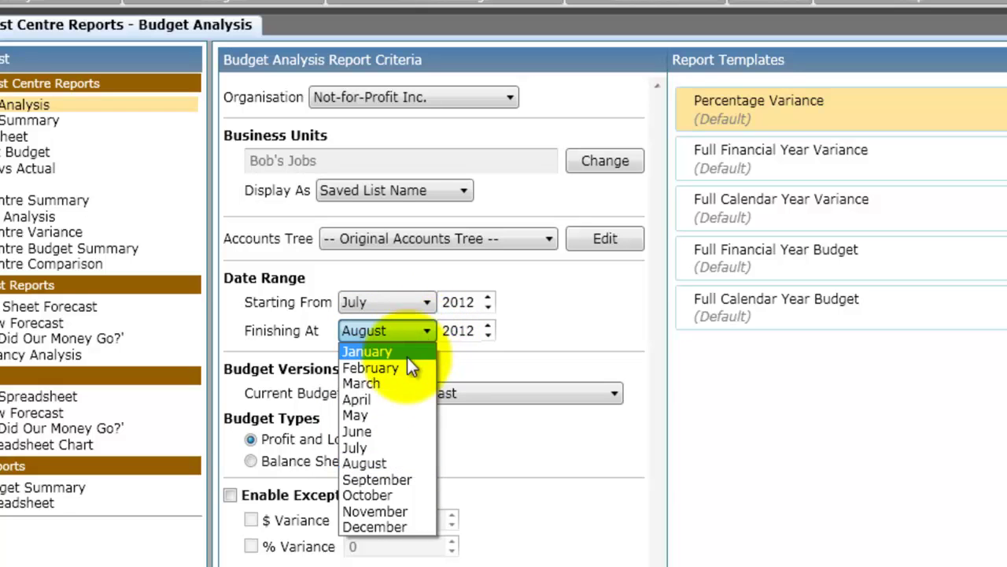
{"action": "left_click", "coordinate": [386, 447]}
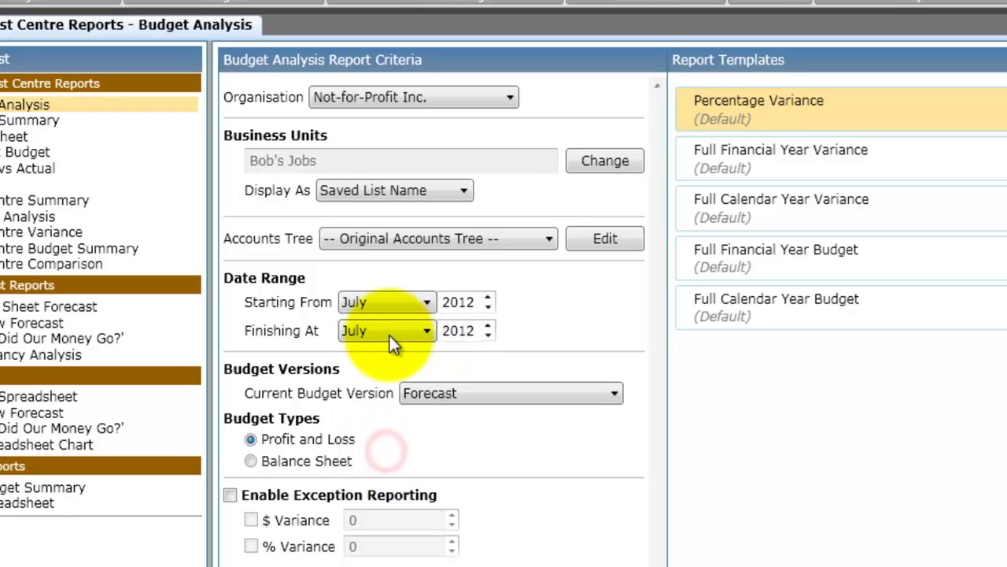
{"action": "left_click", "coordinate": [472, 395]}
{"action": "left_click", "coordinate": [452, 443]}
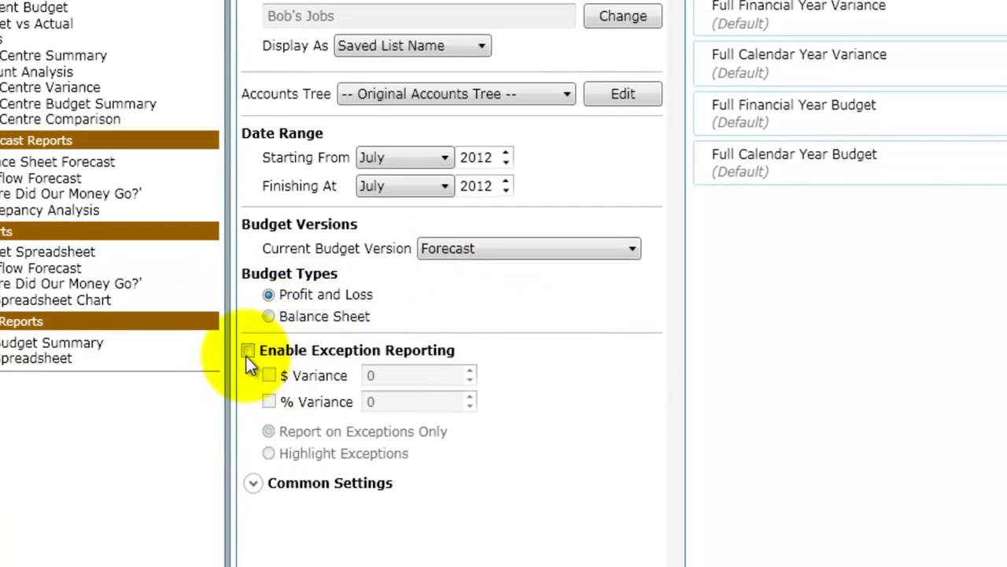
Enable exception reporting on a $500 dollar variance, highlighting exceptions rather than showing only them
{"action": "left_click", "coordinate": [248, 350]}
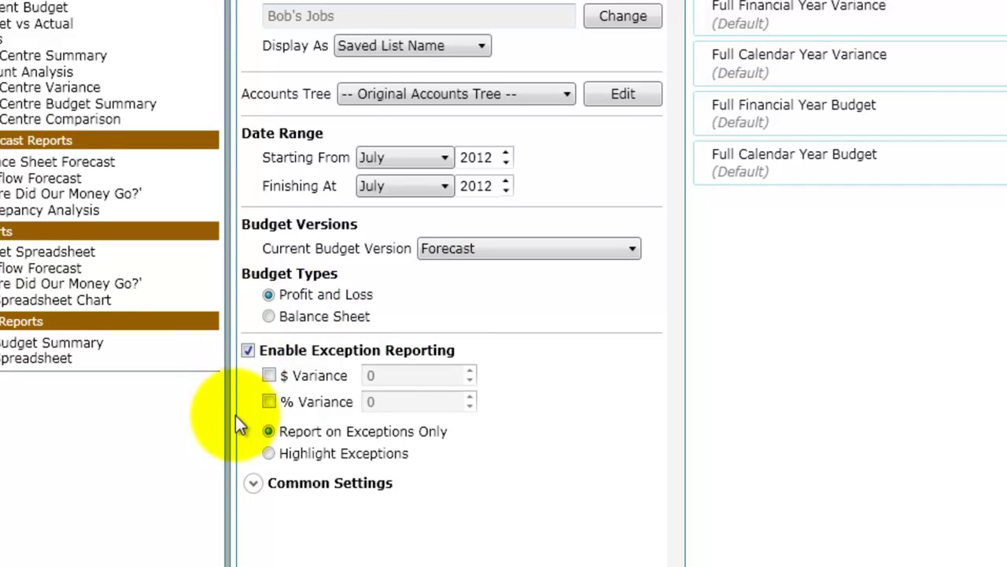
{"action": "left_click", "coordinate": [271, 373]}
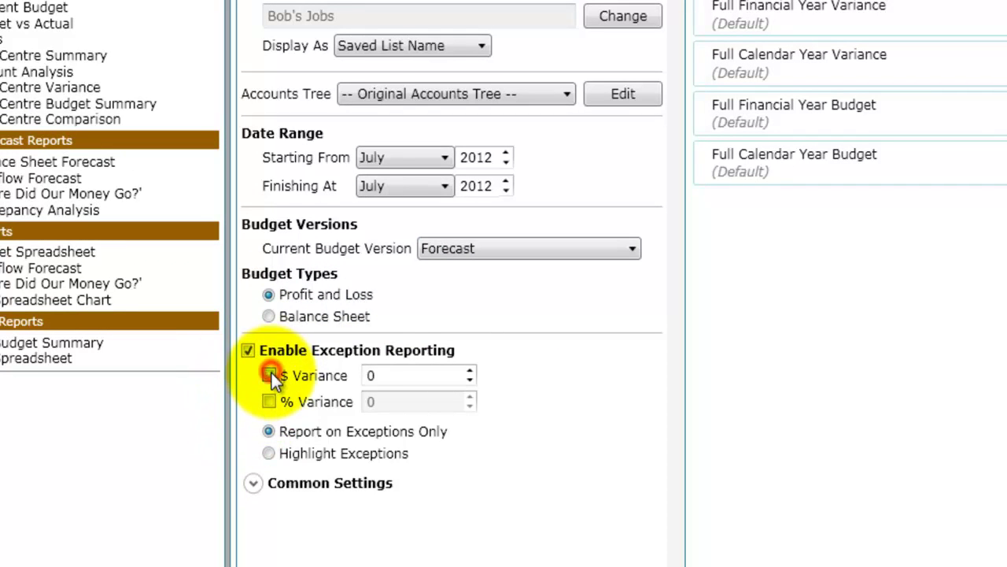
{"action": "left_click", "coordinate": [389, 375]}
{"action": "type", "text": "5"}
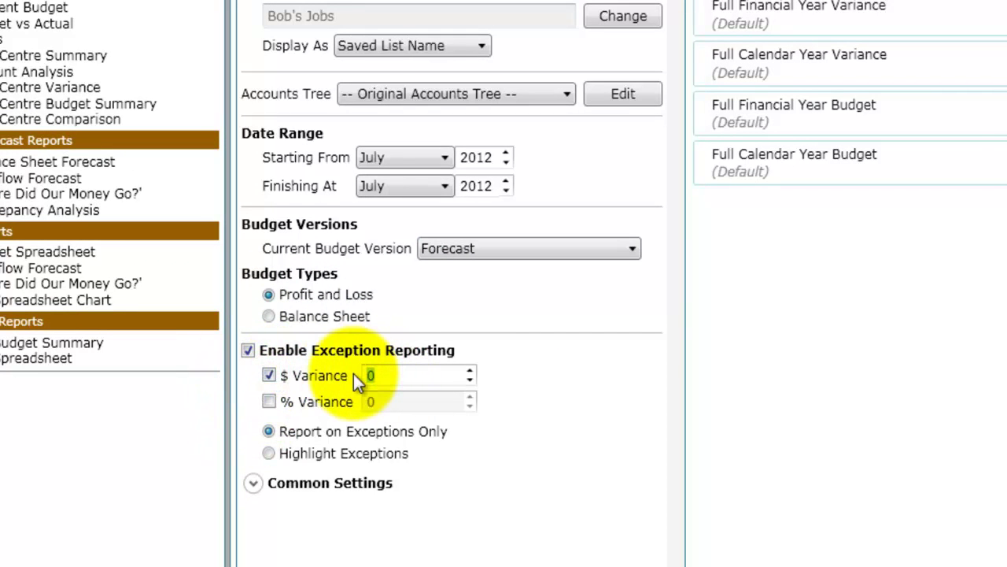
{"action": "type", "text": "00"}
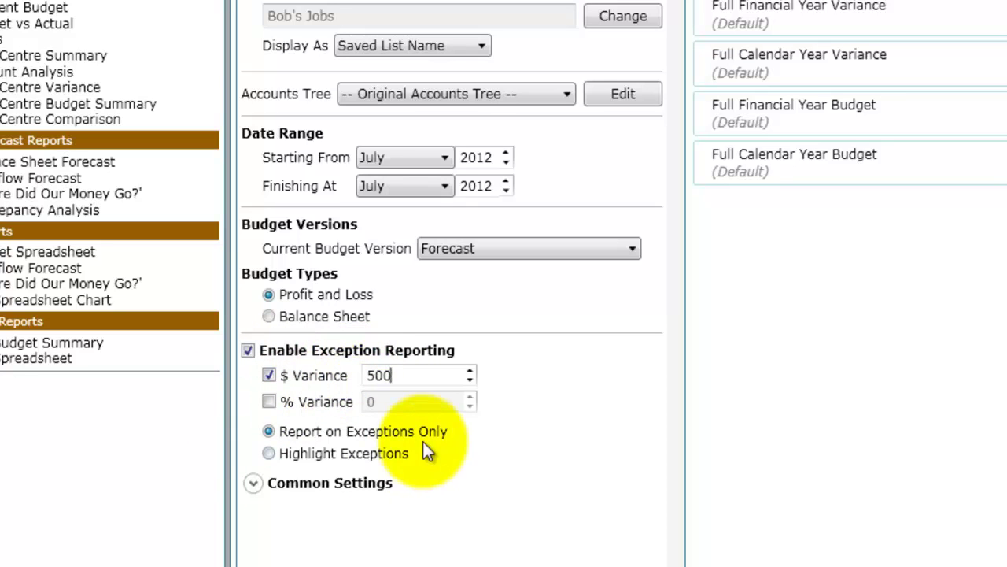
{"action": "left_click", "coordinate": [458, 432]}
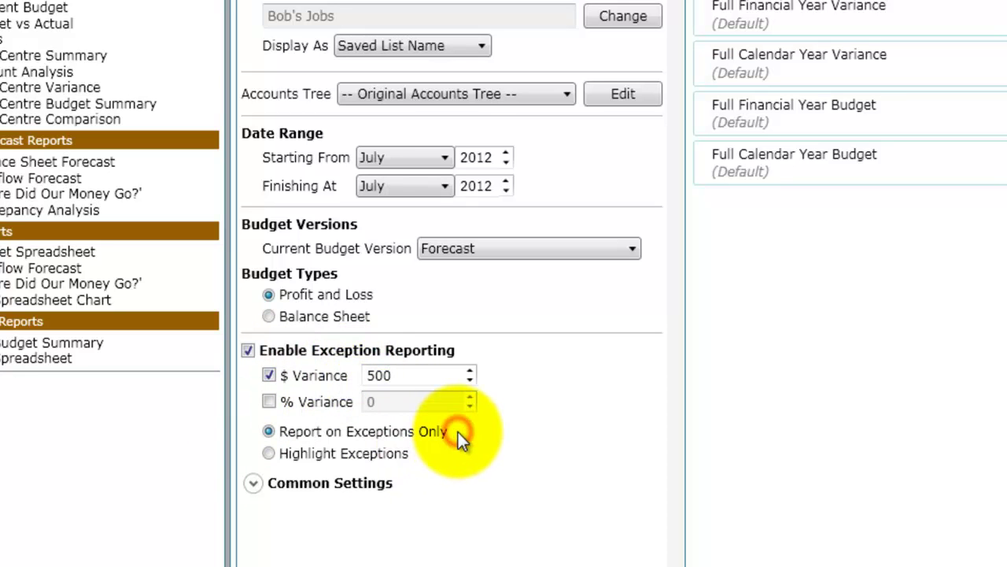
{"action": "left_click", "coordinate": [269, 454]}
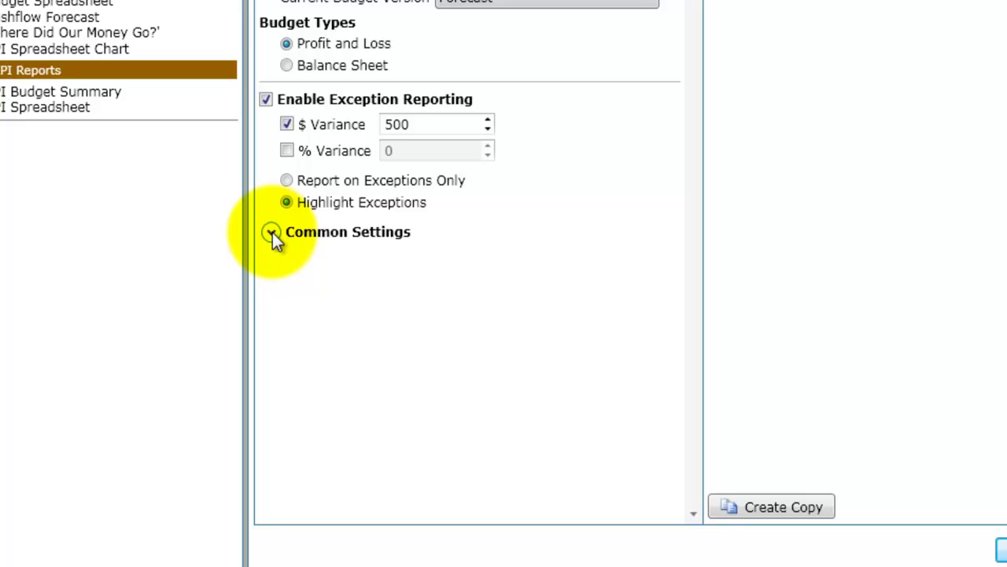
In Common Settings, keep account level 4 and stop suppressing account numbers
{"action": "left_click", "coordinate": [271, 231]}
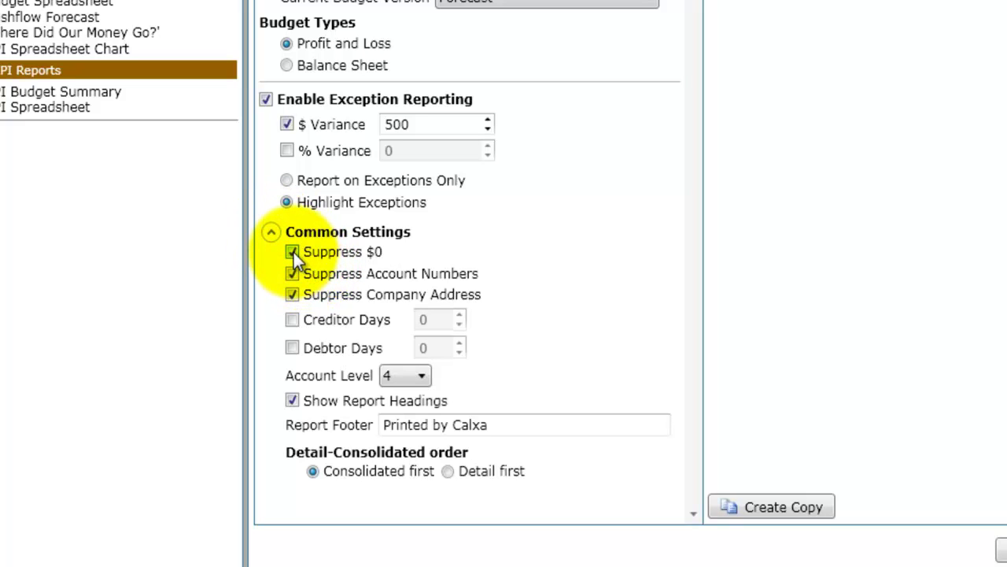
{"action": "left_click", "coordinate": [411, 376]}
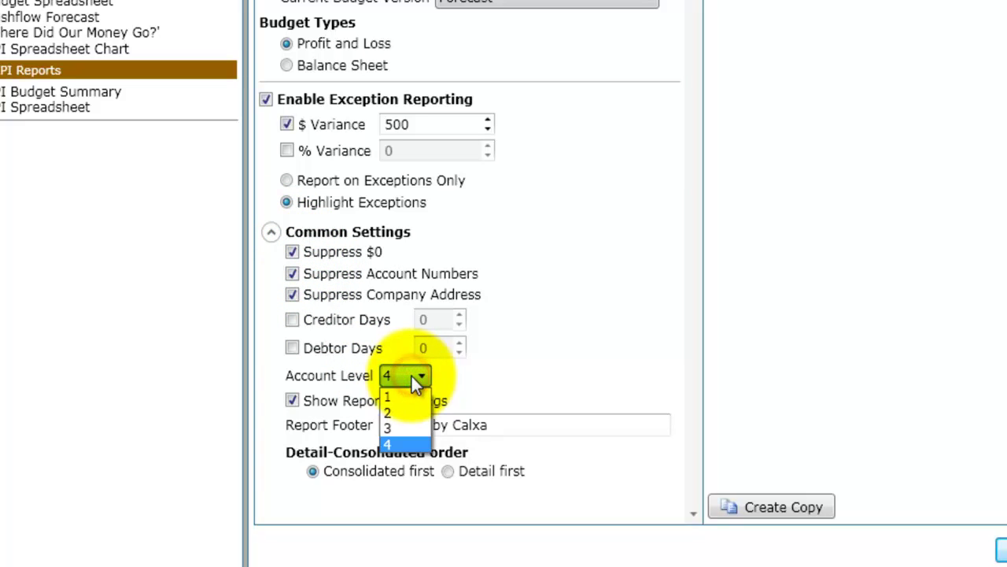
{"action": "left_click", "coordinate": [400, 443]}
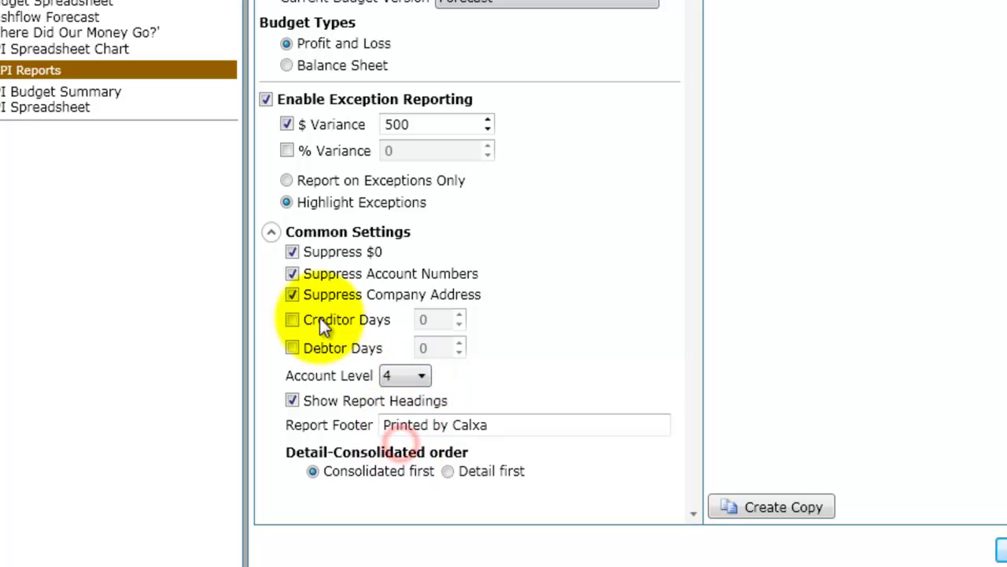
{"action": "left_click", "coordinate": [291, 275]}
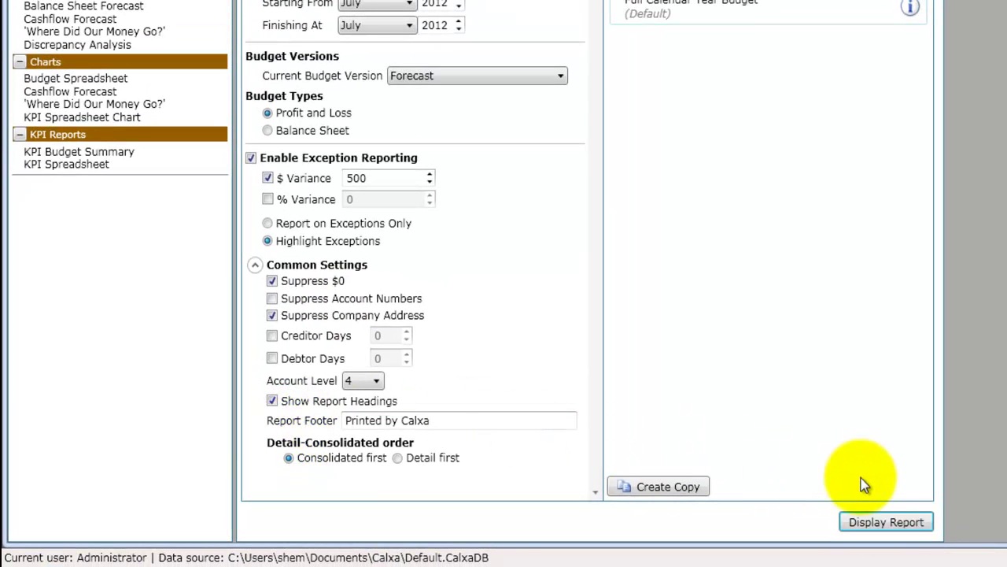
Generate the Budget Analysis report and page forward to the Assertiveness section
{"action": "left_click", "coordinate": [881, 529]}
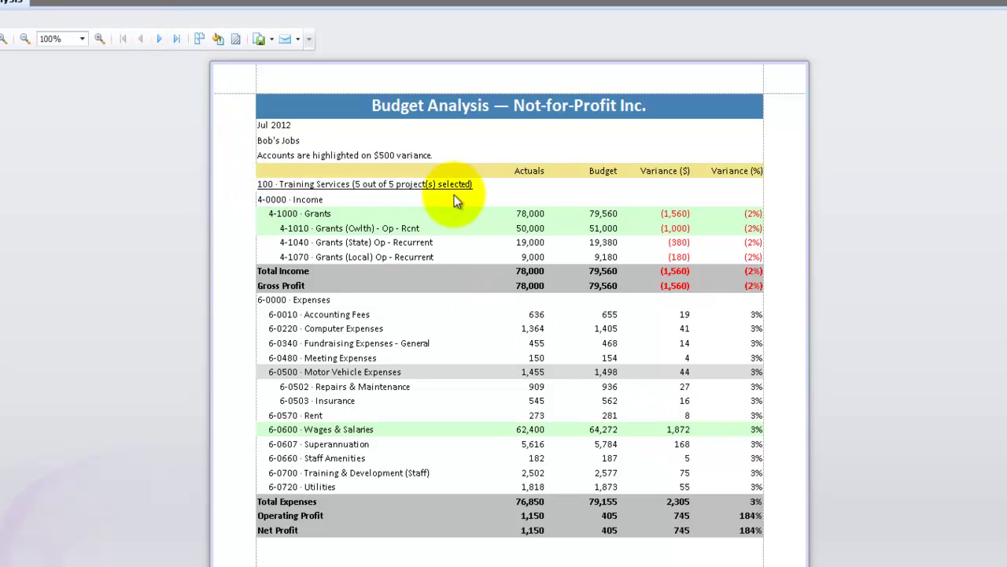
{"action": "left_click", "coordinate": [158, 38]}
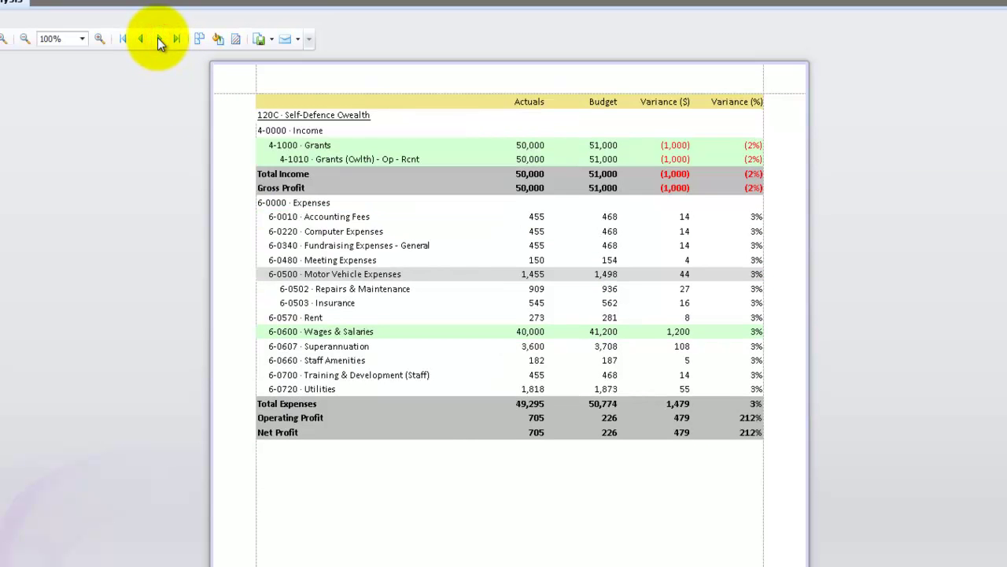
{"action": "left_click", "coordinate": [159, 38]}
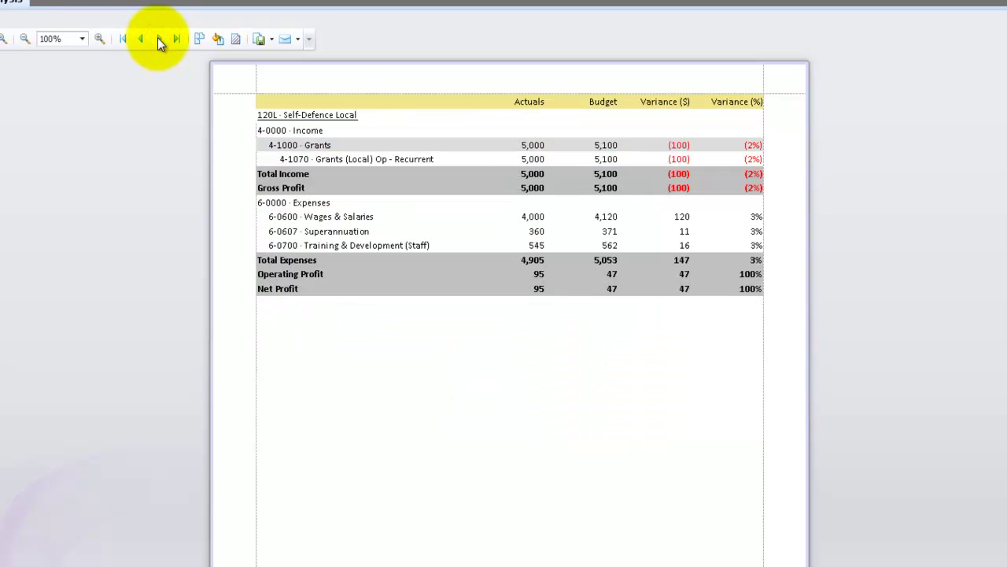
{"action": "left_click", "coordinate": [158, 39]}
{"action": "left_click", "coordinate": [158, 38]}
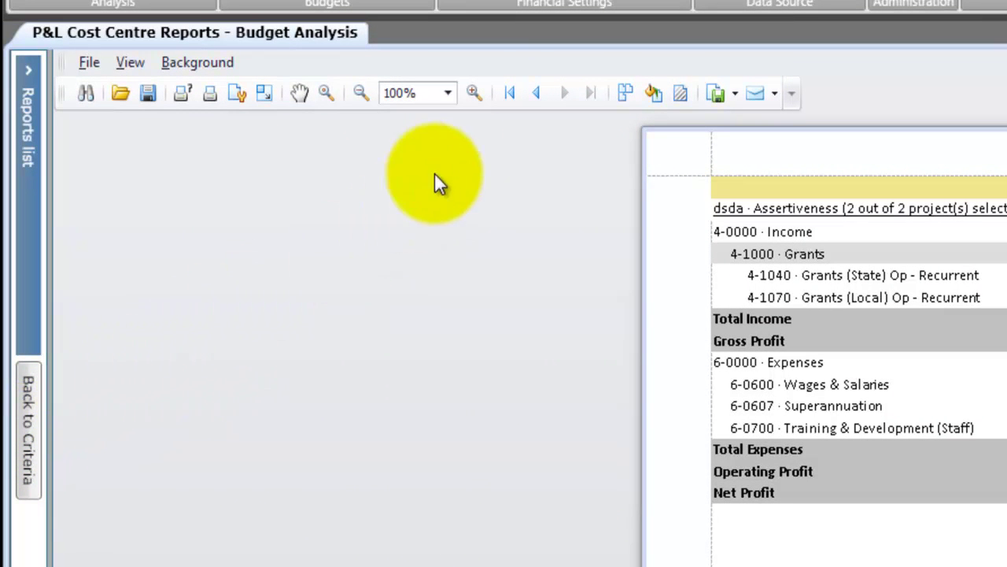
Return the report to its first page
{"action": "left_click", "coordinate": [508, 93]}
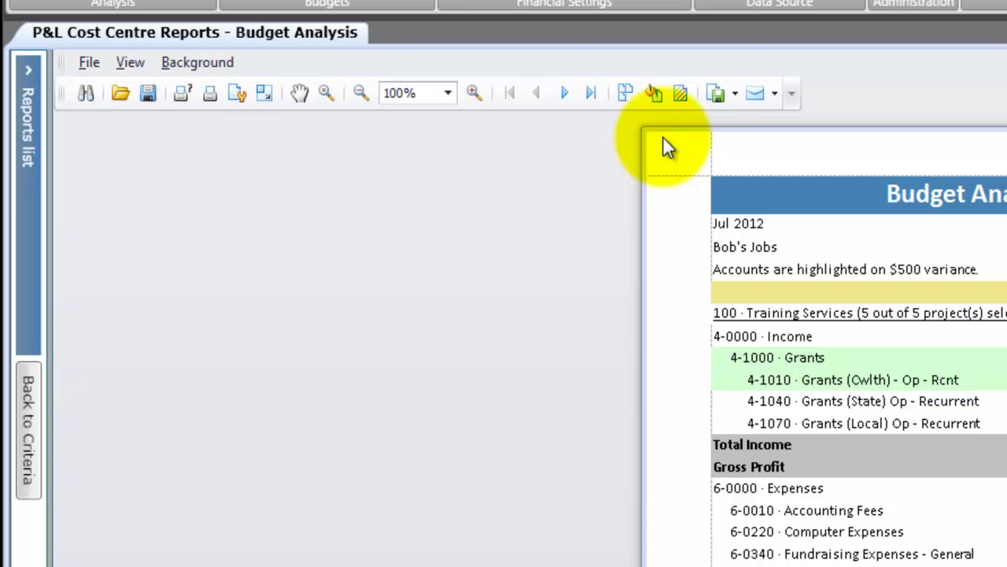
Add a DRAFT watermark at size 60, placed in front, with transparency raised to 162
{"action": "left_click", "coordinate": [682, 94]}
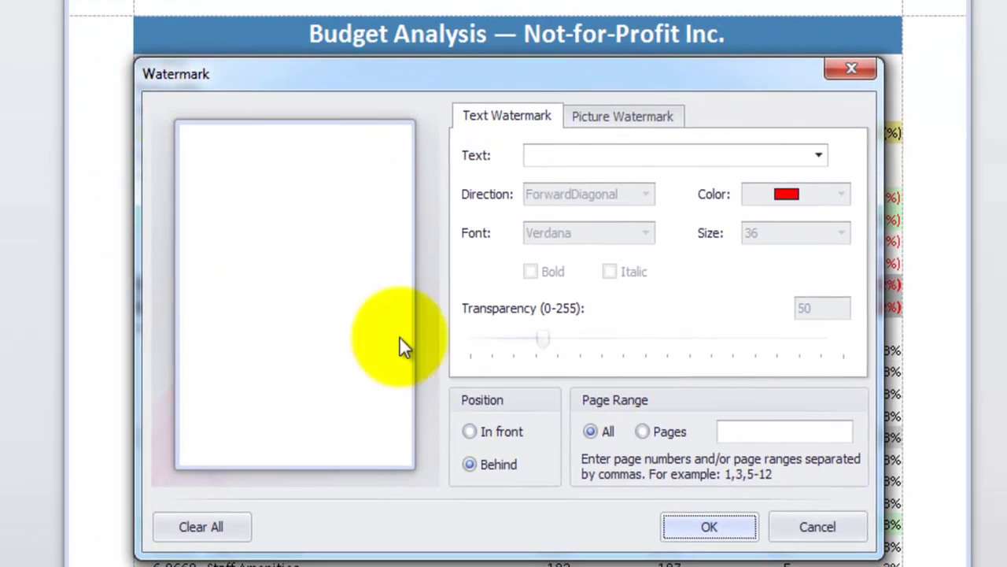
{"action": "left_click", "coordinate": [559, 154]}
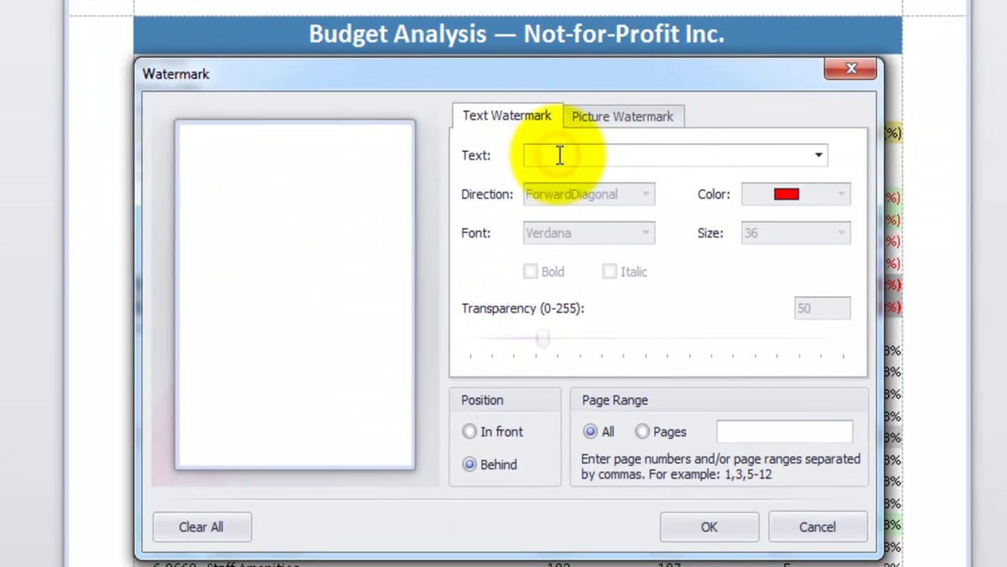
{"action": "type", "text": "DRAFT"}
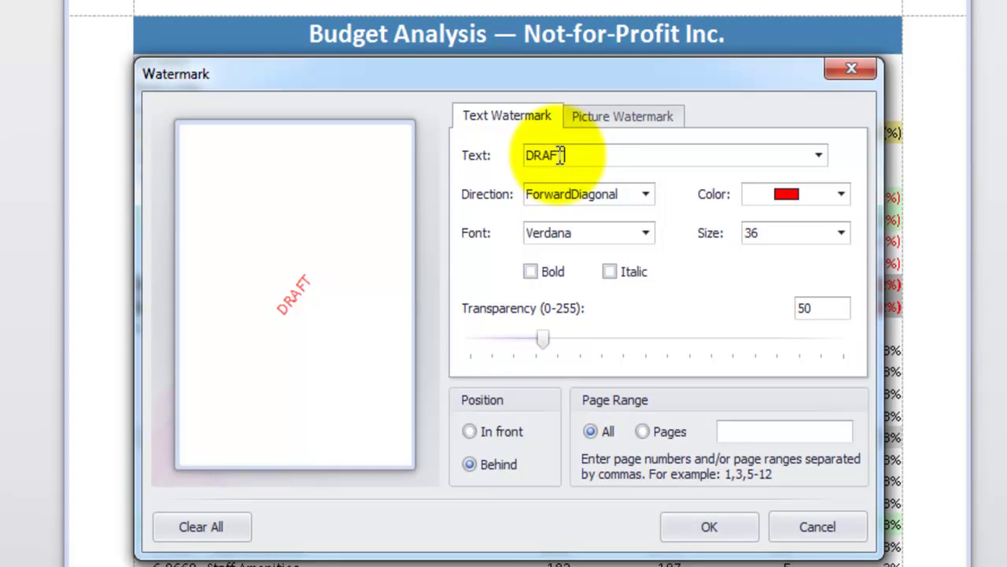
{"action": "left_click", "coordinate": [844, 233]}
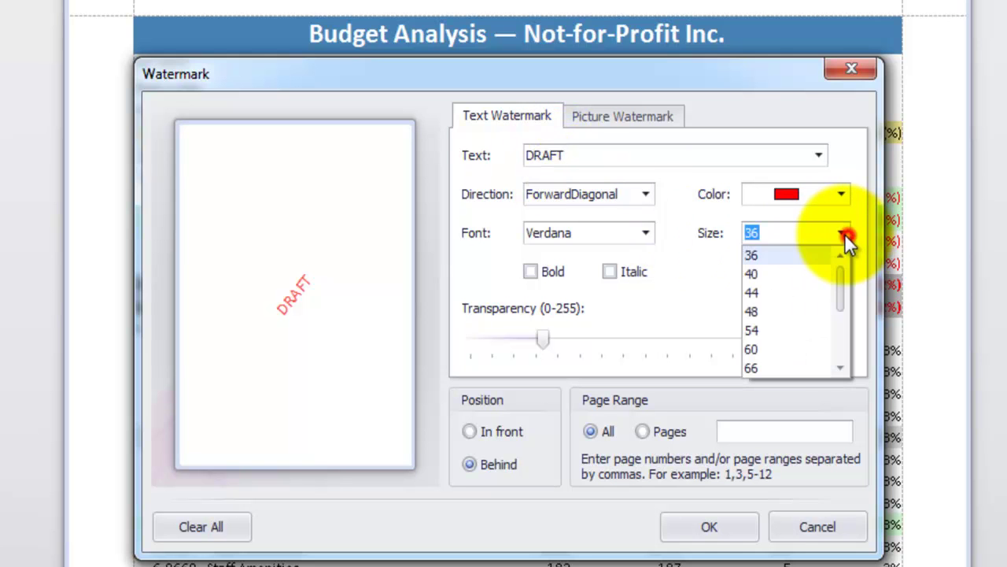
{"action": "left_click", "coordinate": [768, 350]}
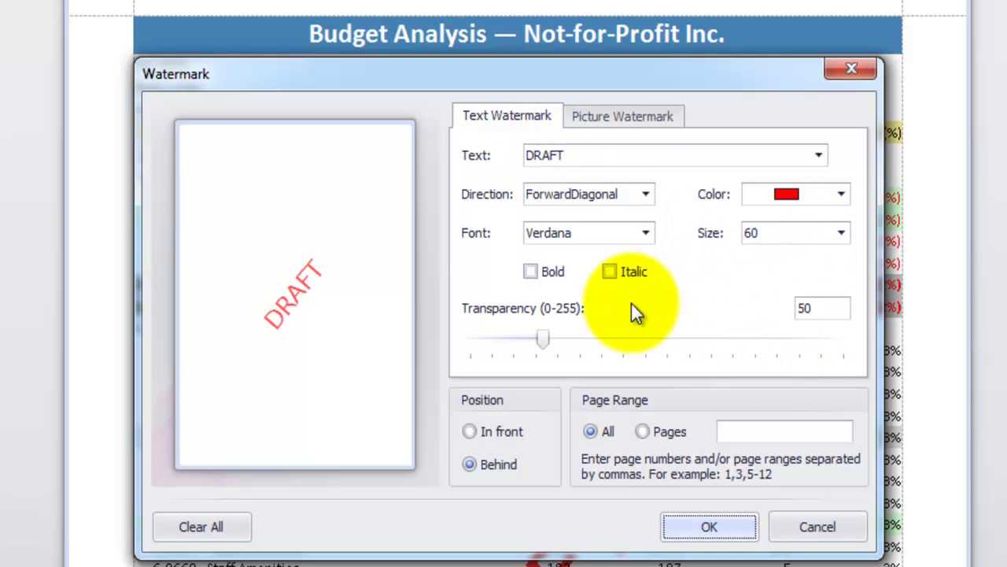
{"action": "left_click", "coordinate": [469, 432]}
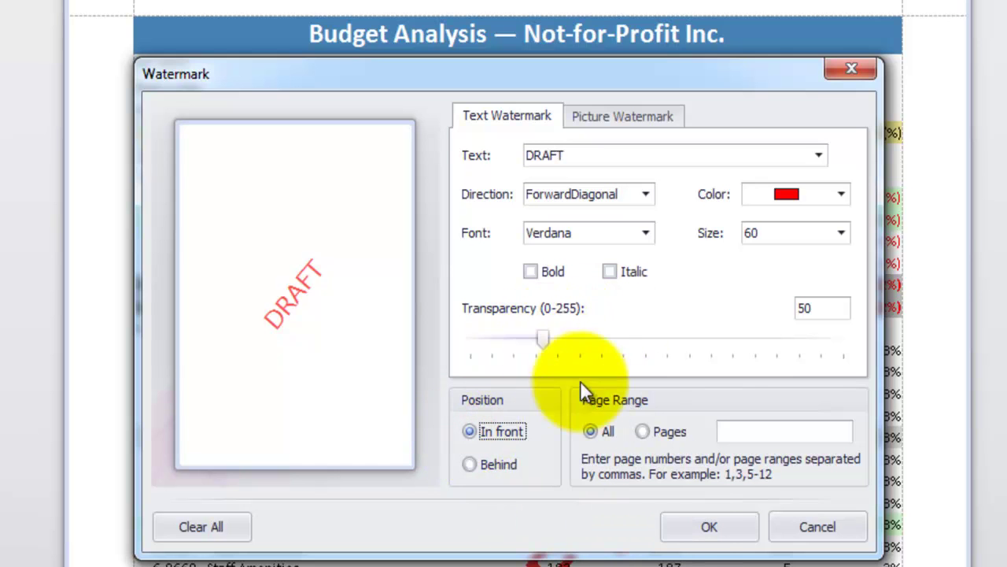
{"action": "left_click_drag", "start_coordinate": [541, 336], "coordinate": [680, 359]}
{"action": "left_click", "coordinate": [709, 520]}
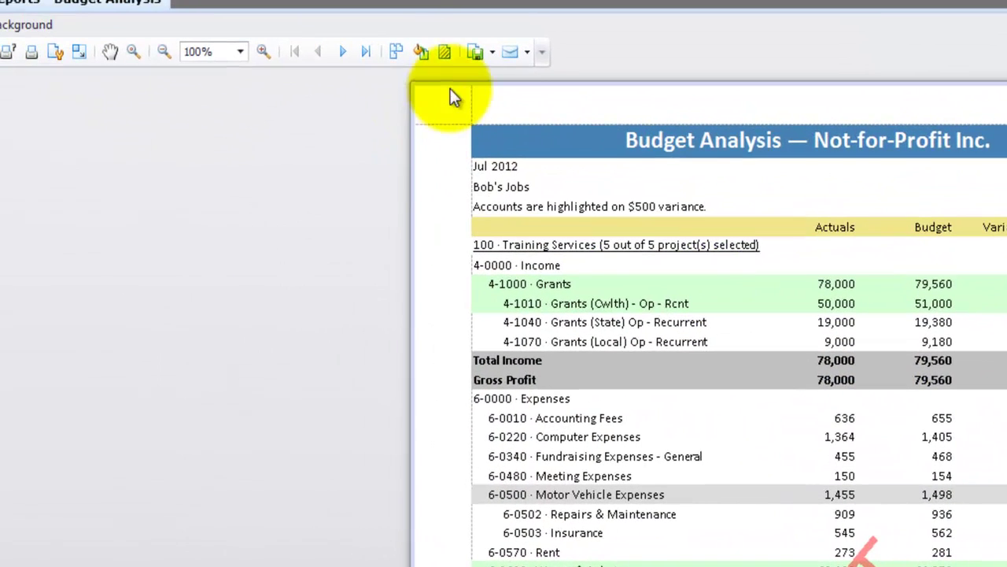
Export the report as BudgetAnalysisPercentageVarianceReport.xlsx with default XLSX options and choose to open it
{"action": "left_click", "coordinate": [492, 54]}
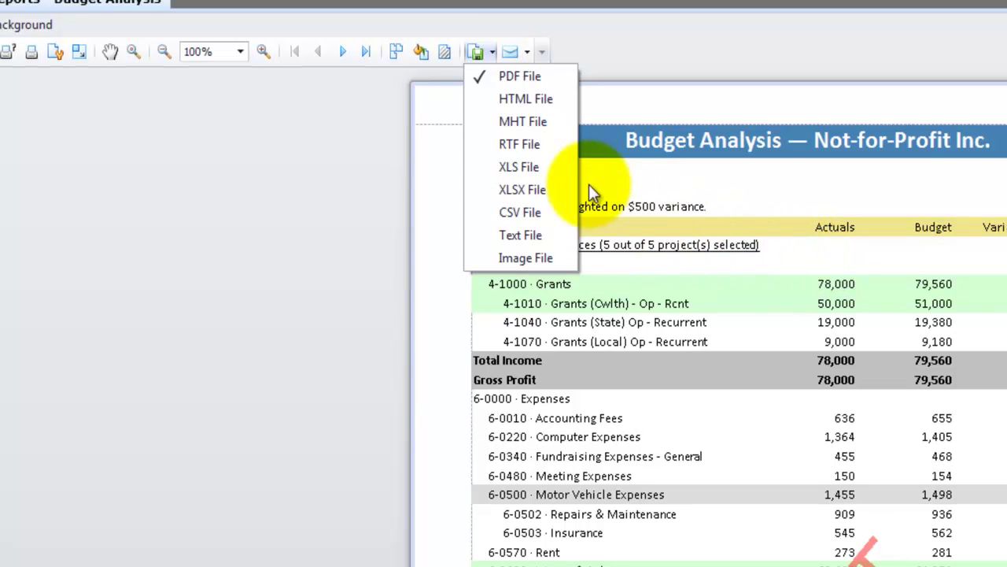
{"action": "left_click", "coordinate": [508, 191]}
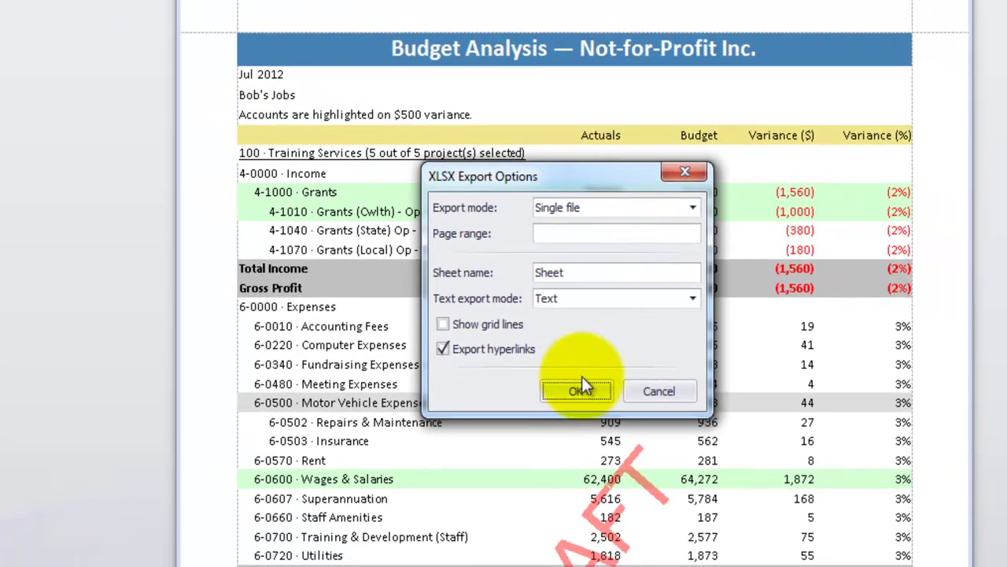
{"action": "left_click", "coordinate": [574, 390]}
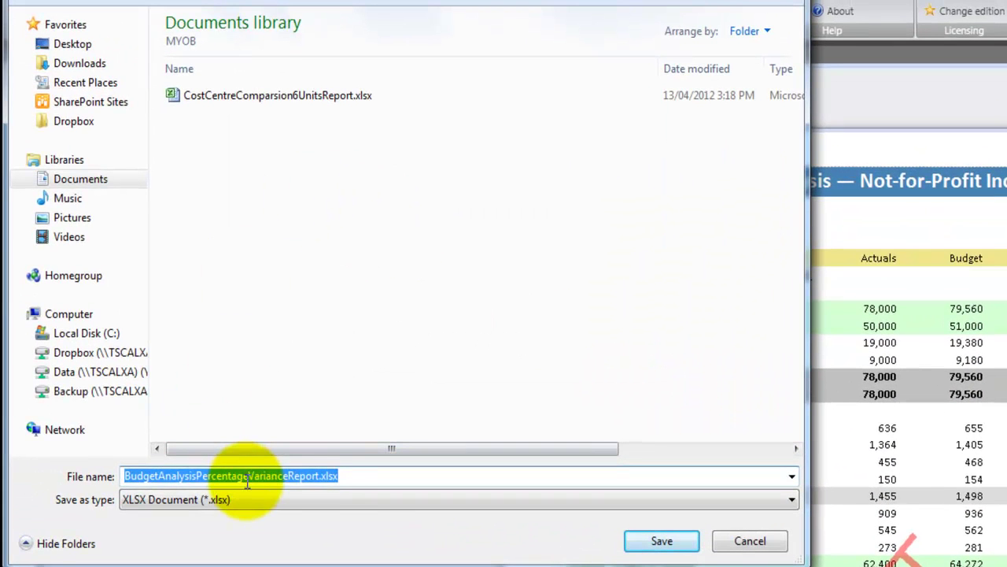
{"action": "left_click", "coordinate": [113, 440]}
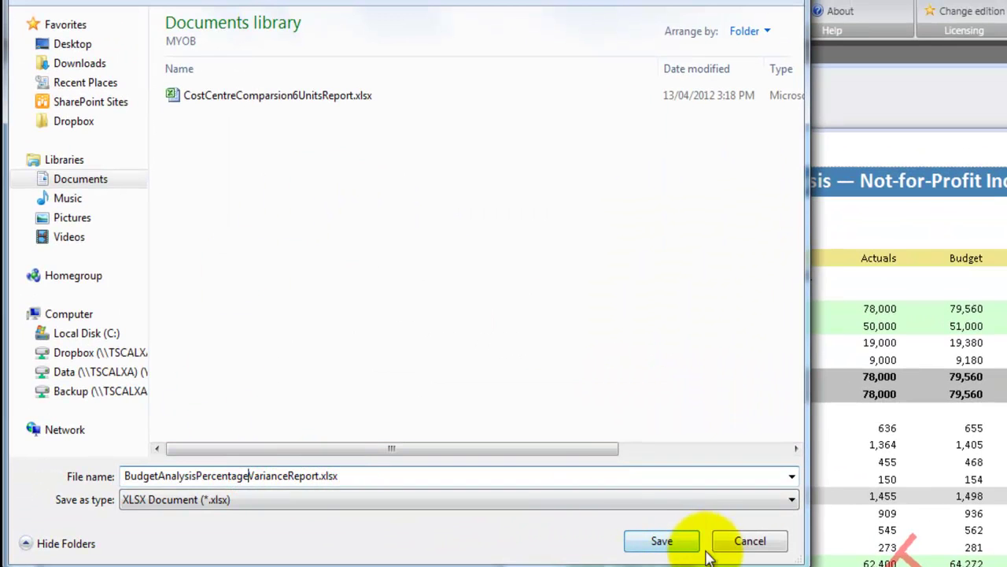
{"action": "left_click", "coordinate": [664, 541]}
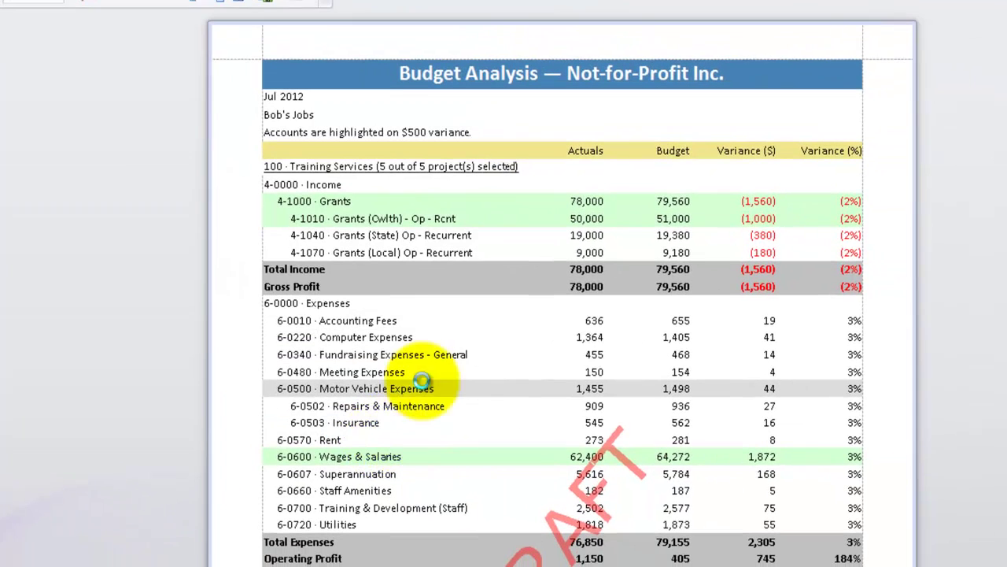
{"action": "left_click", "coordinate": [516, 319]}
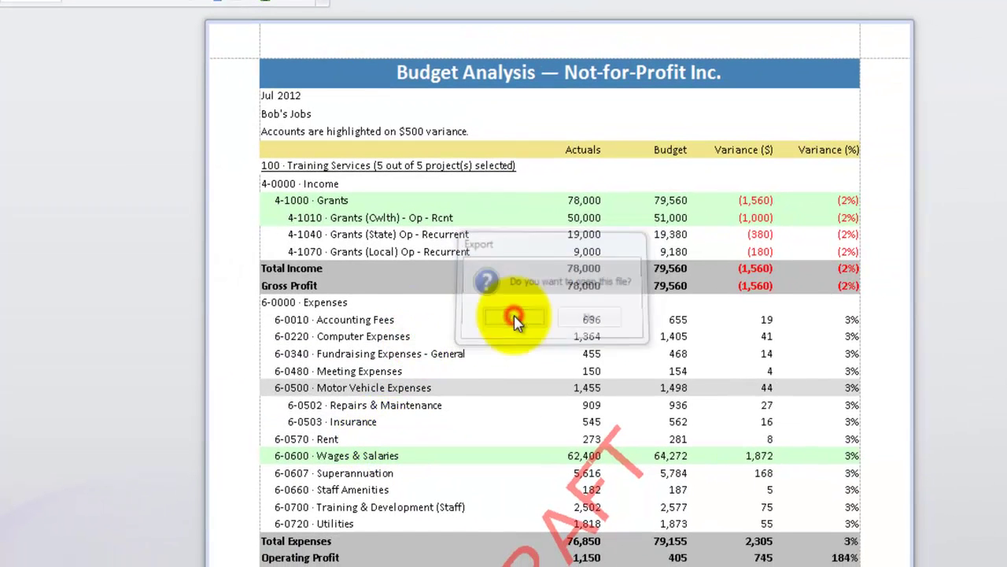